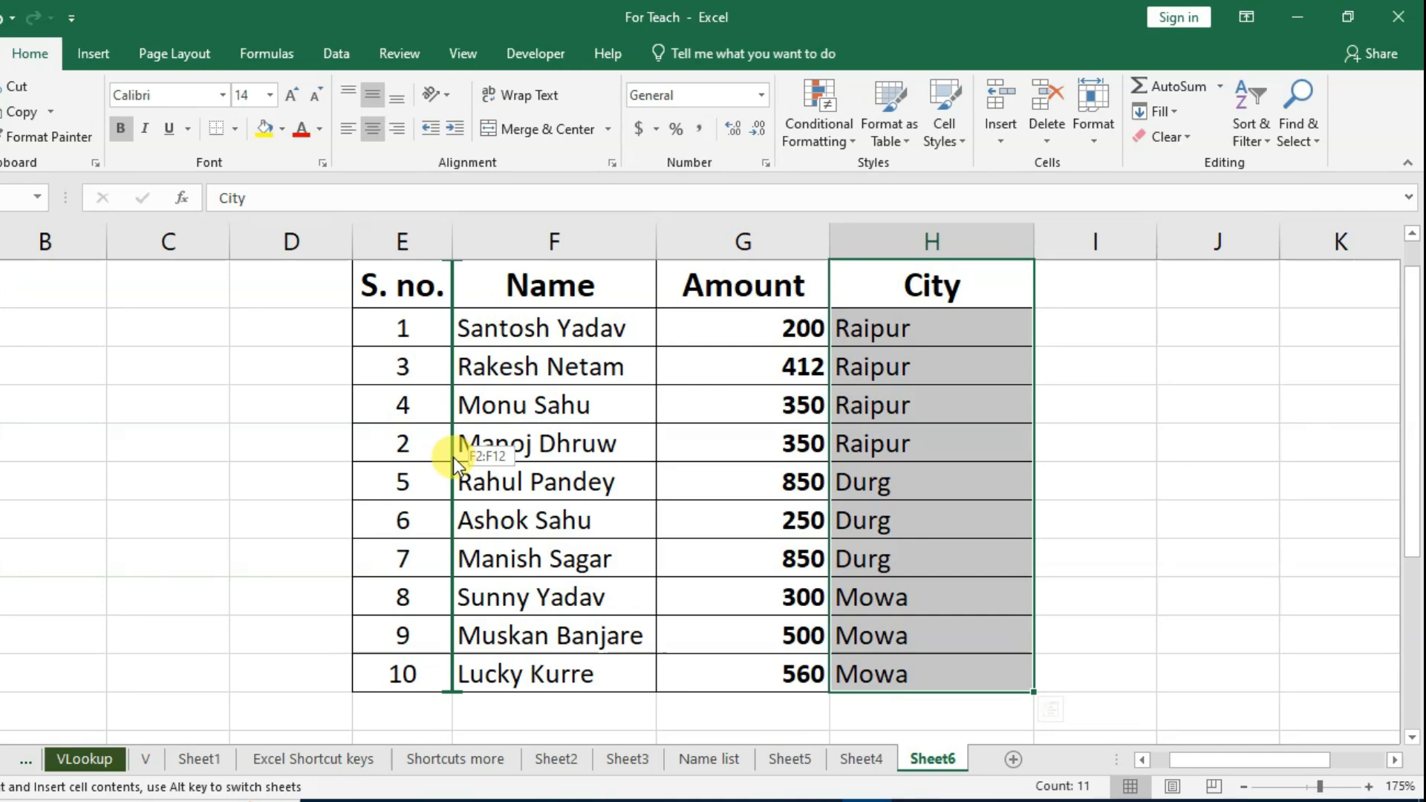
Move the City column, header included, so that it sits directly after the S. no. column
left_click_drag(453, 457, 453, 456)
left_click_drag(851, 297, 834, 661)
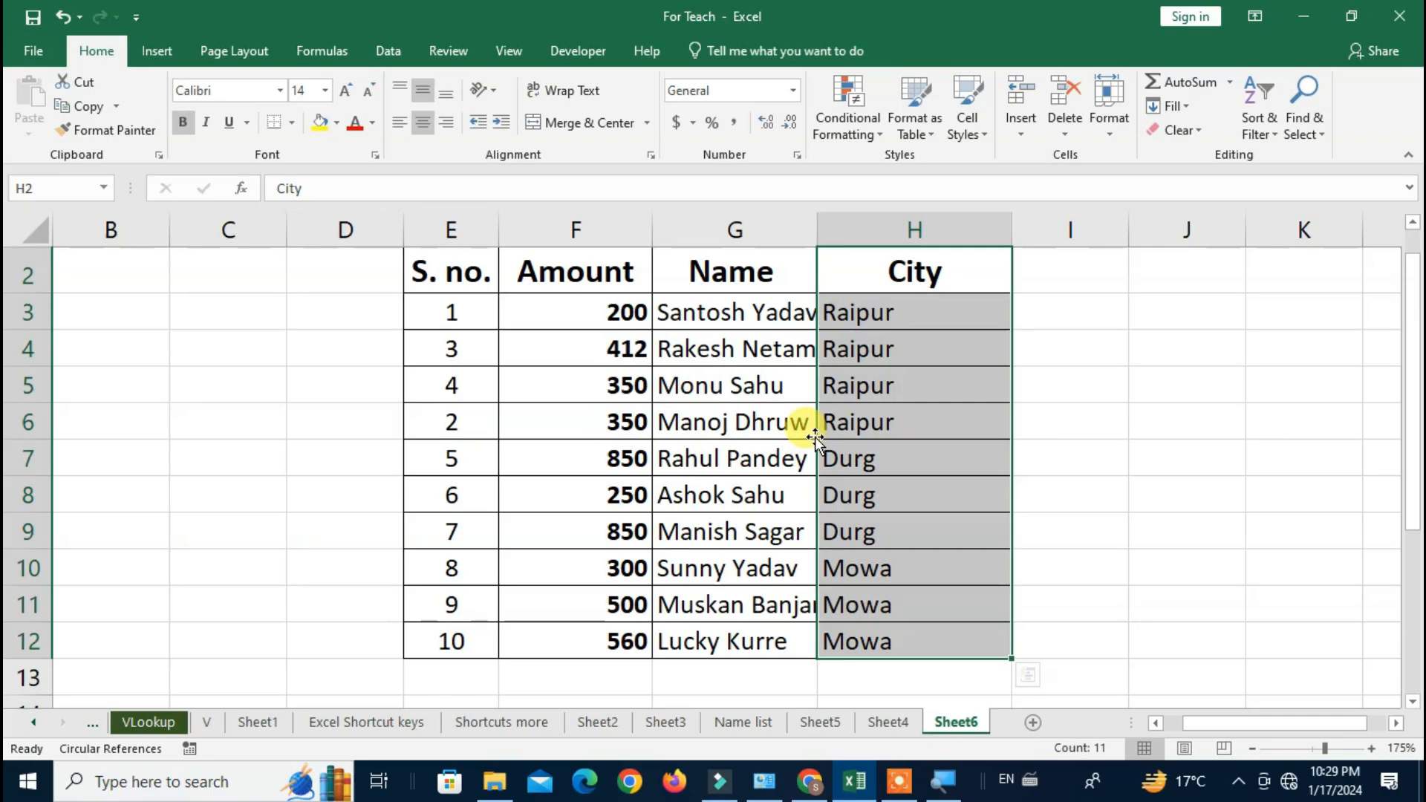
left_click_drag(776, 456, 464, 447)
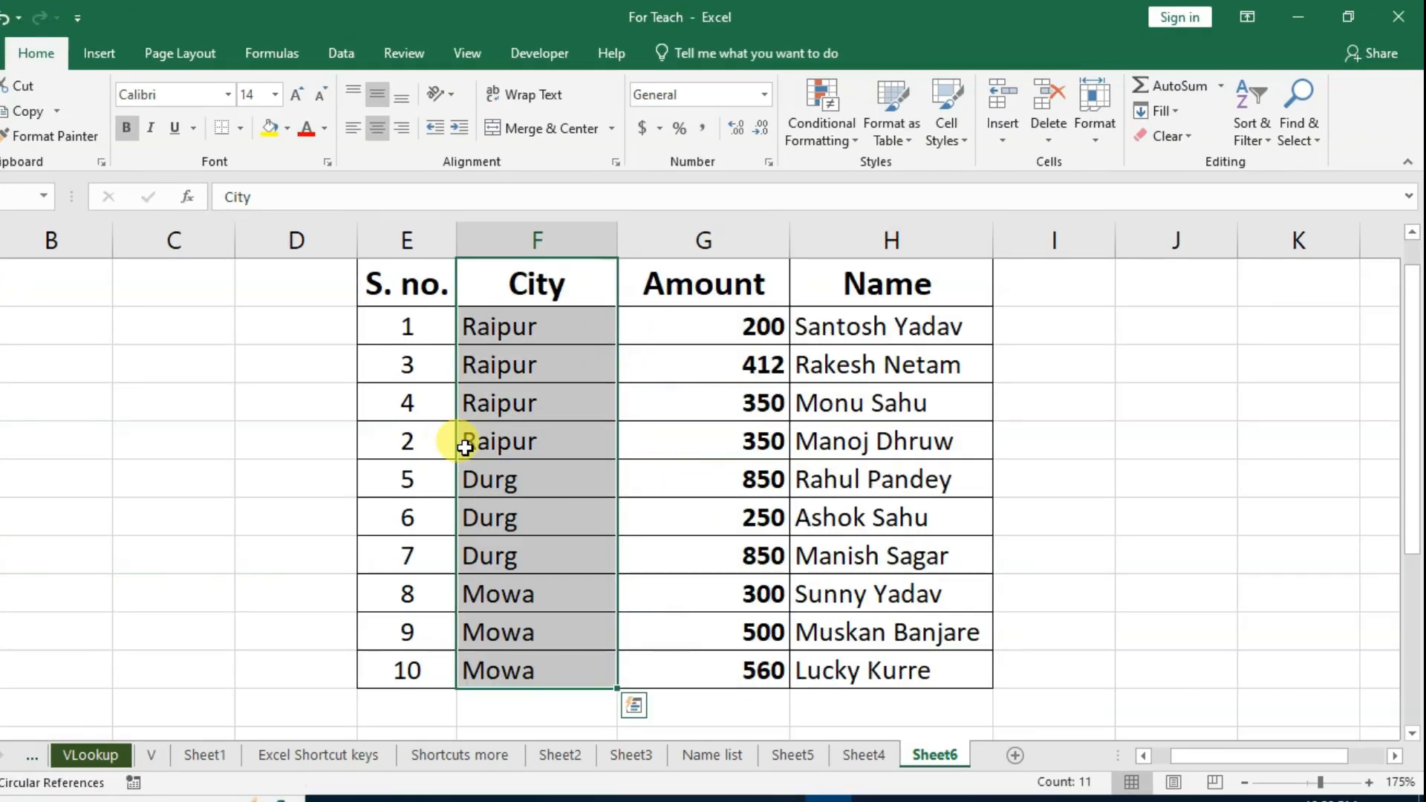
Move the Name and Amount columns together behind City, and shift the rows numbered 1 to 3 below row number 6
left_click_drag(572, 271, 773, 636)
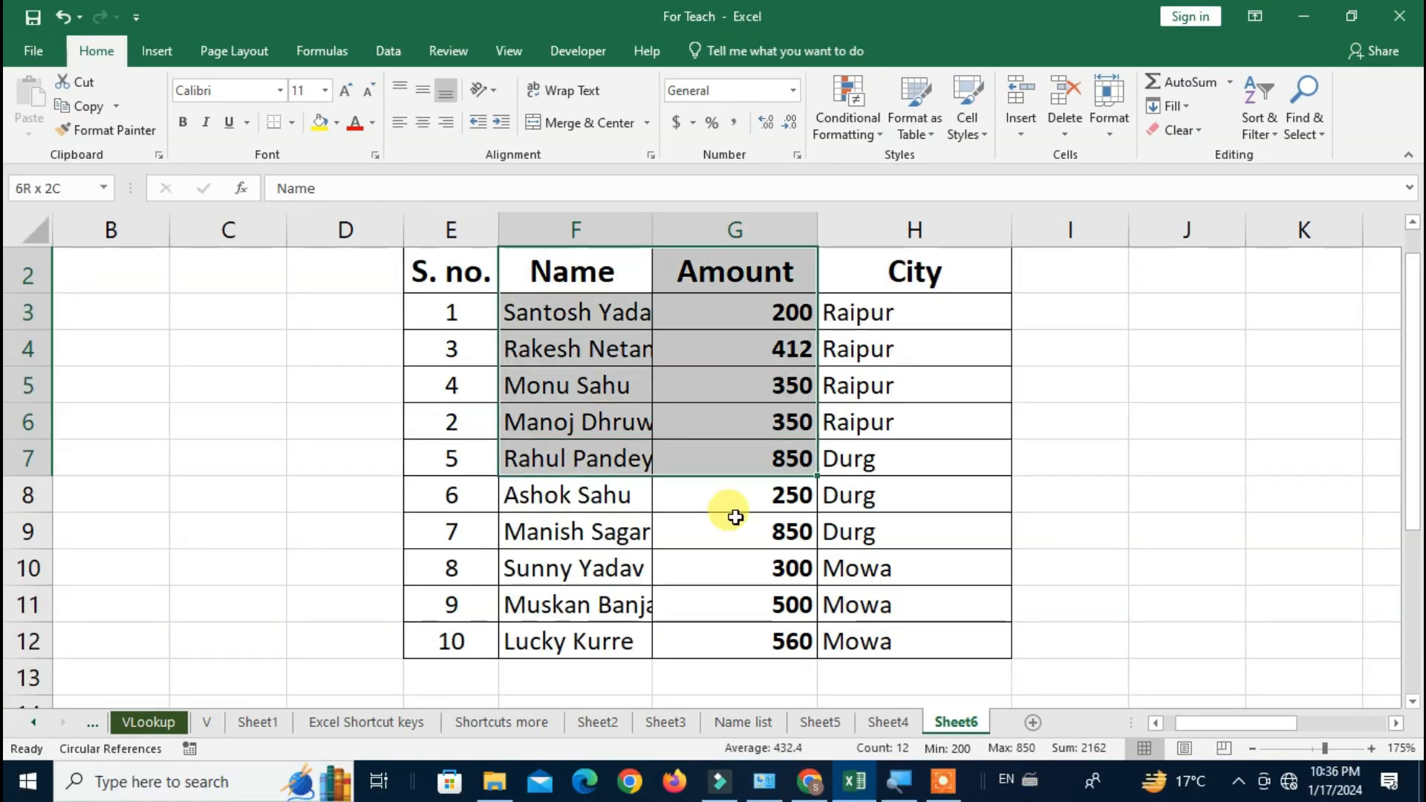
left_click_drag(497, 413, 1026, 415)
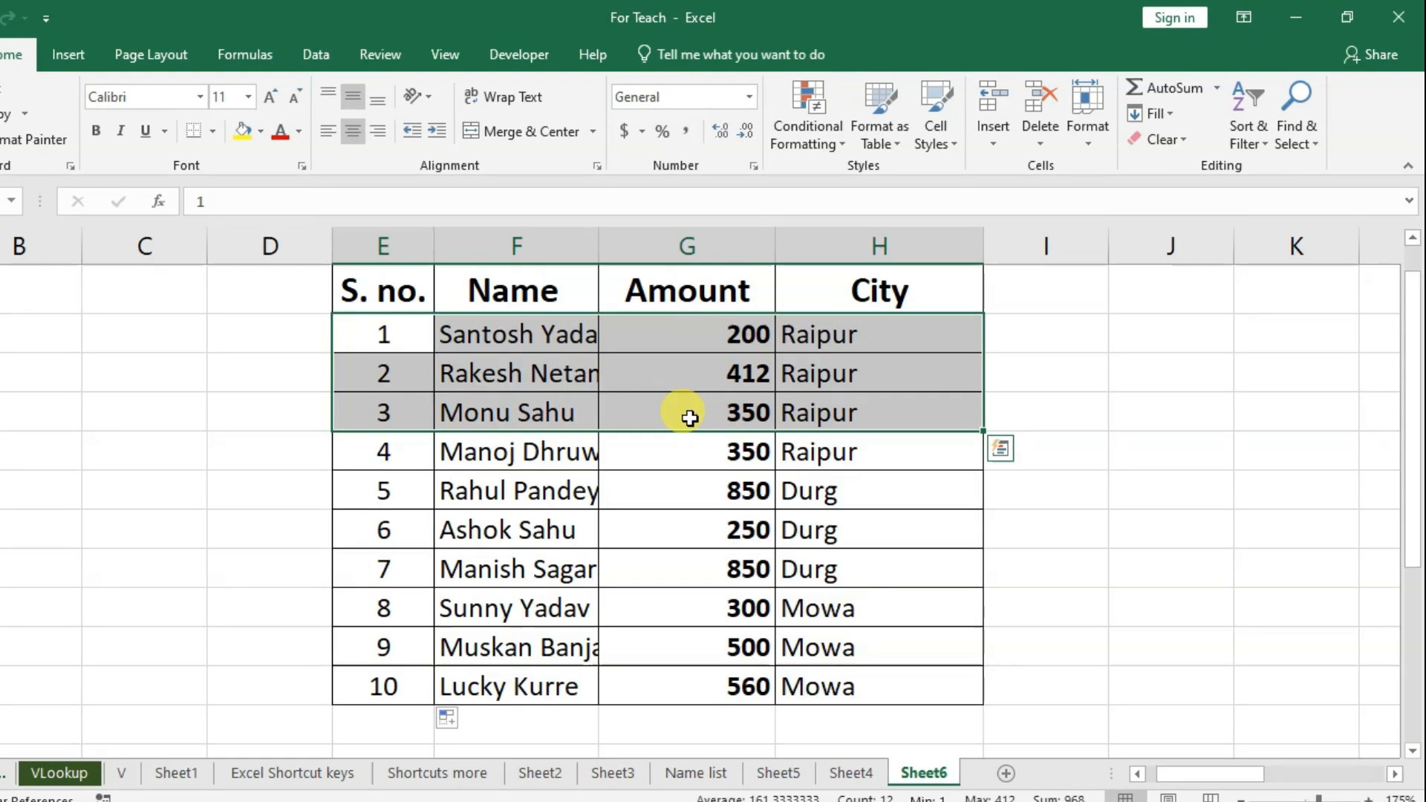
left_click_drag(688, 418, 684, 535)
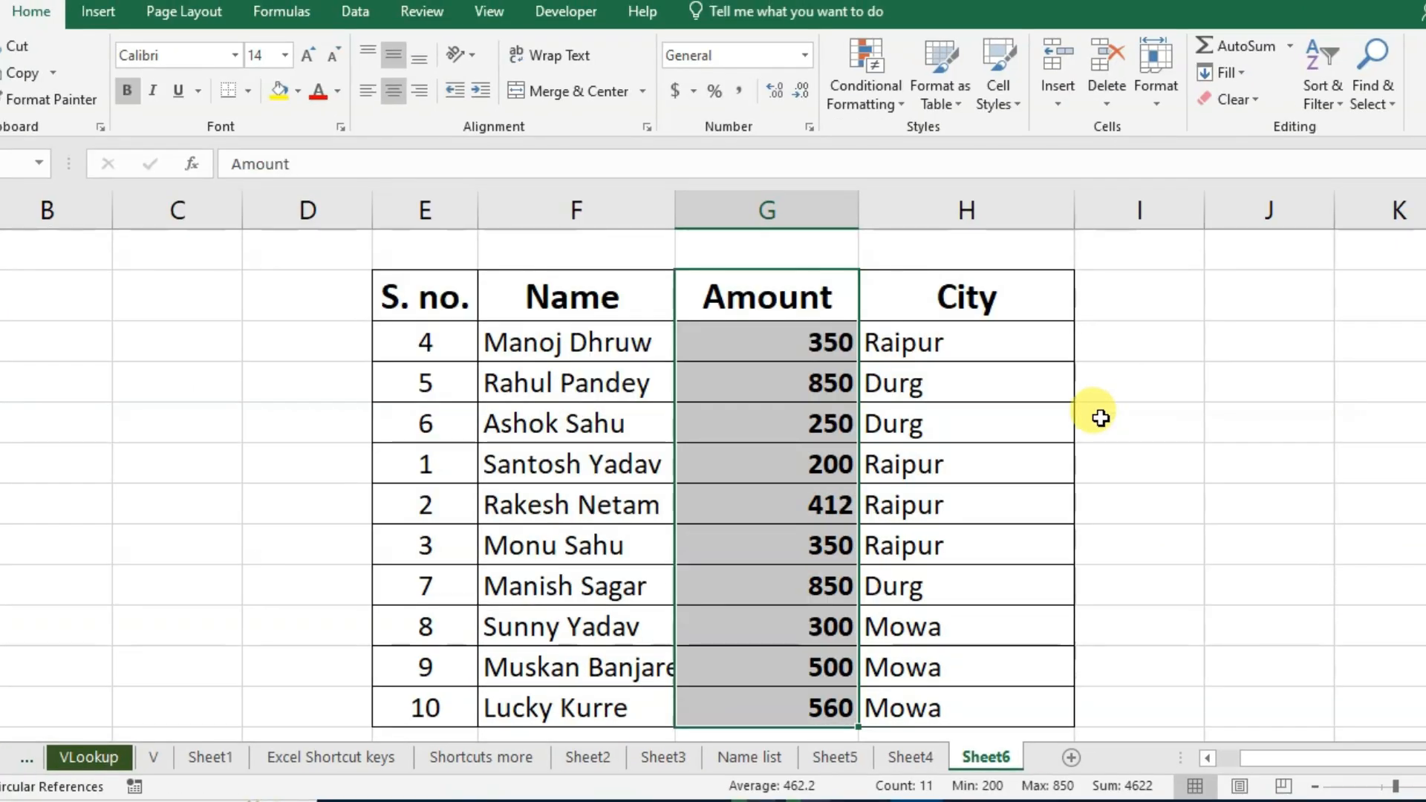
Copy the Amount column with its header to G2:G12 beside City, and repeat the placement as a move instead of a copy
left_click(1099, 417)
left_click_drag(764, 287, 793, 639)
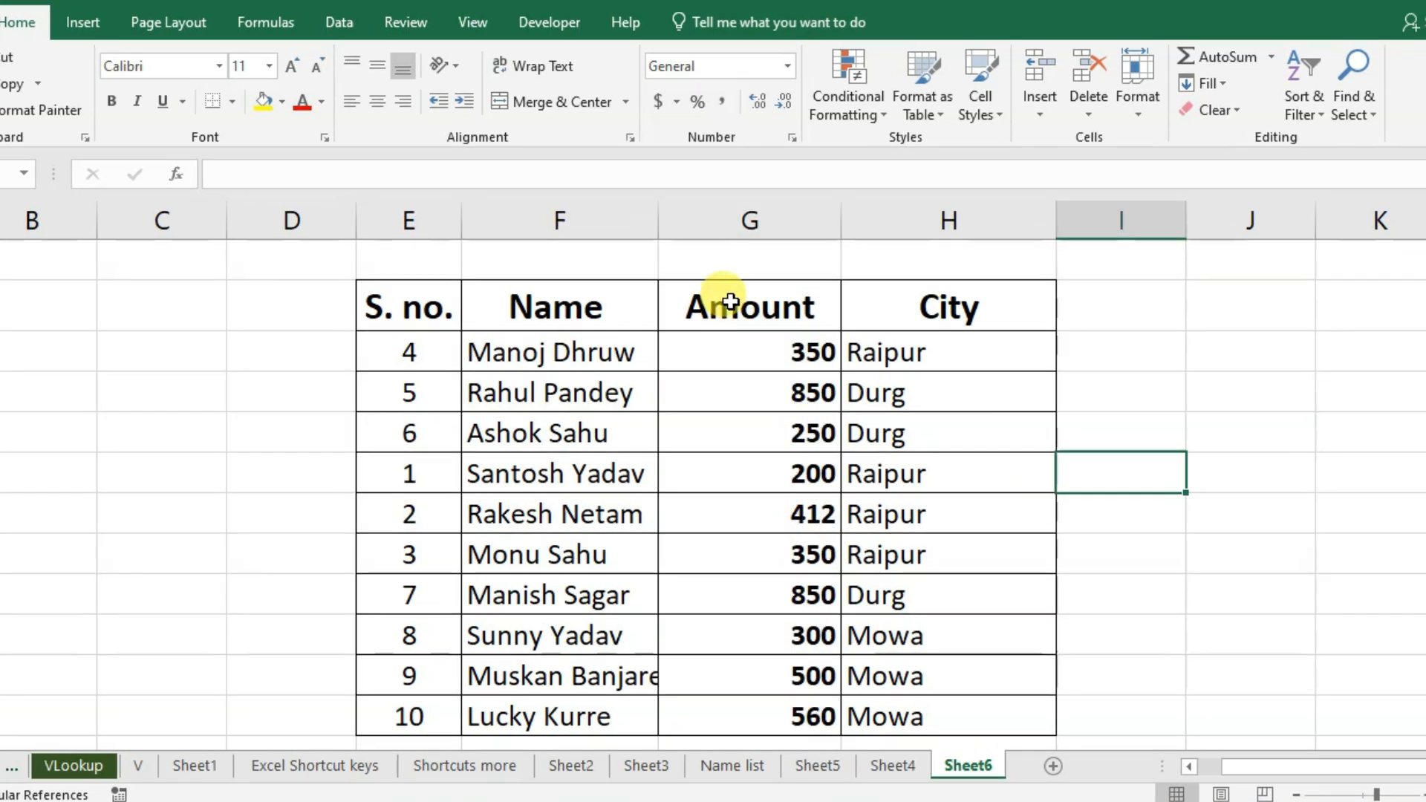
left_click_drag(730, 300, 758, 716)
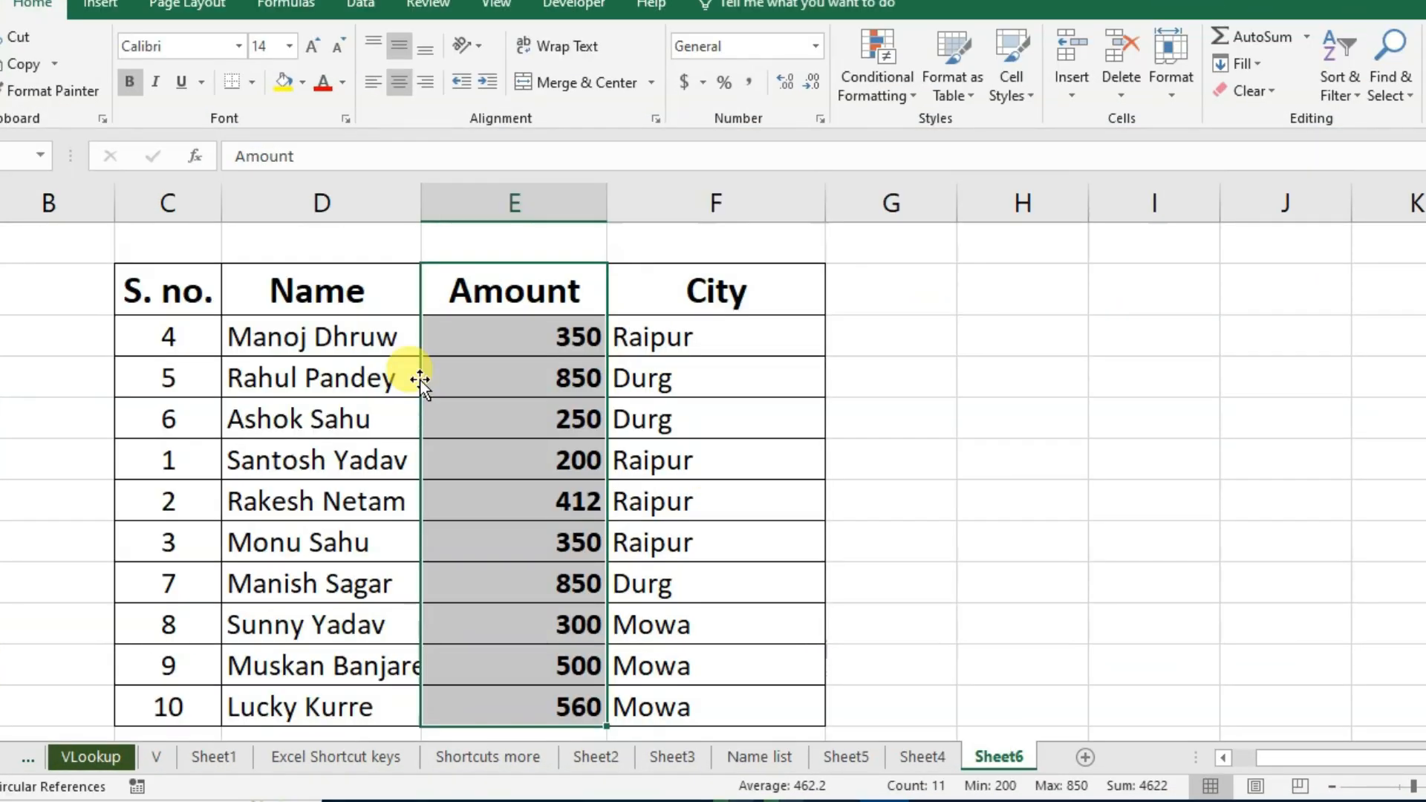
left_click_drag(420, 381, 933, 367)
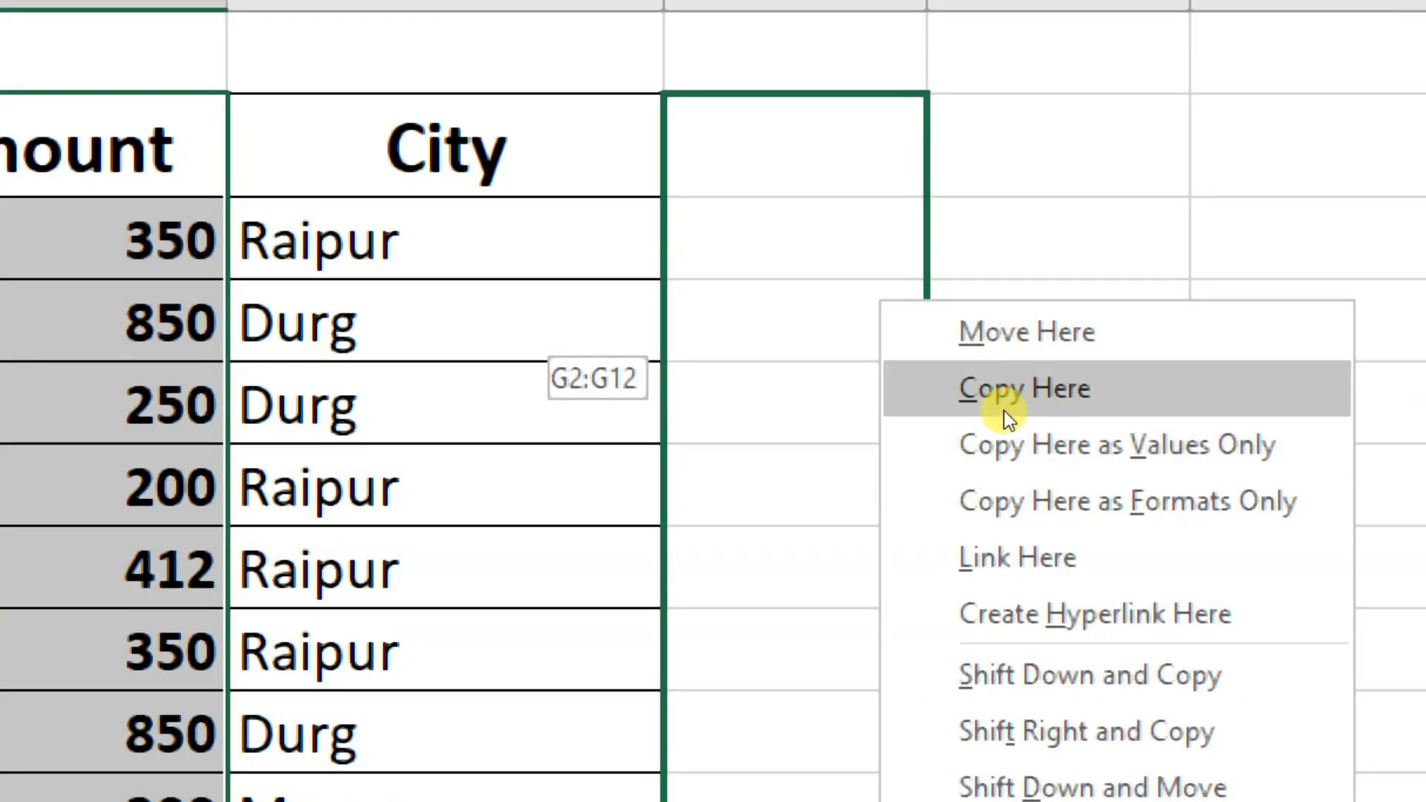
left_click(1133, 410)
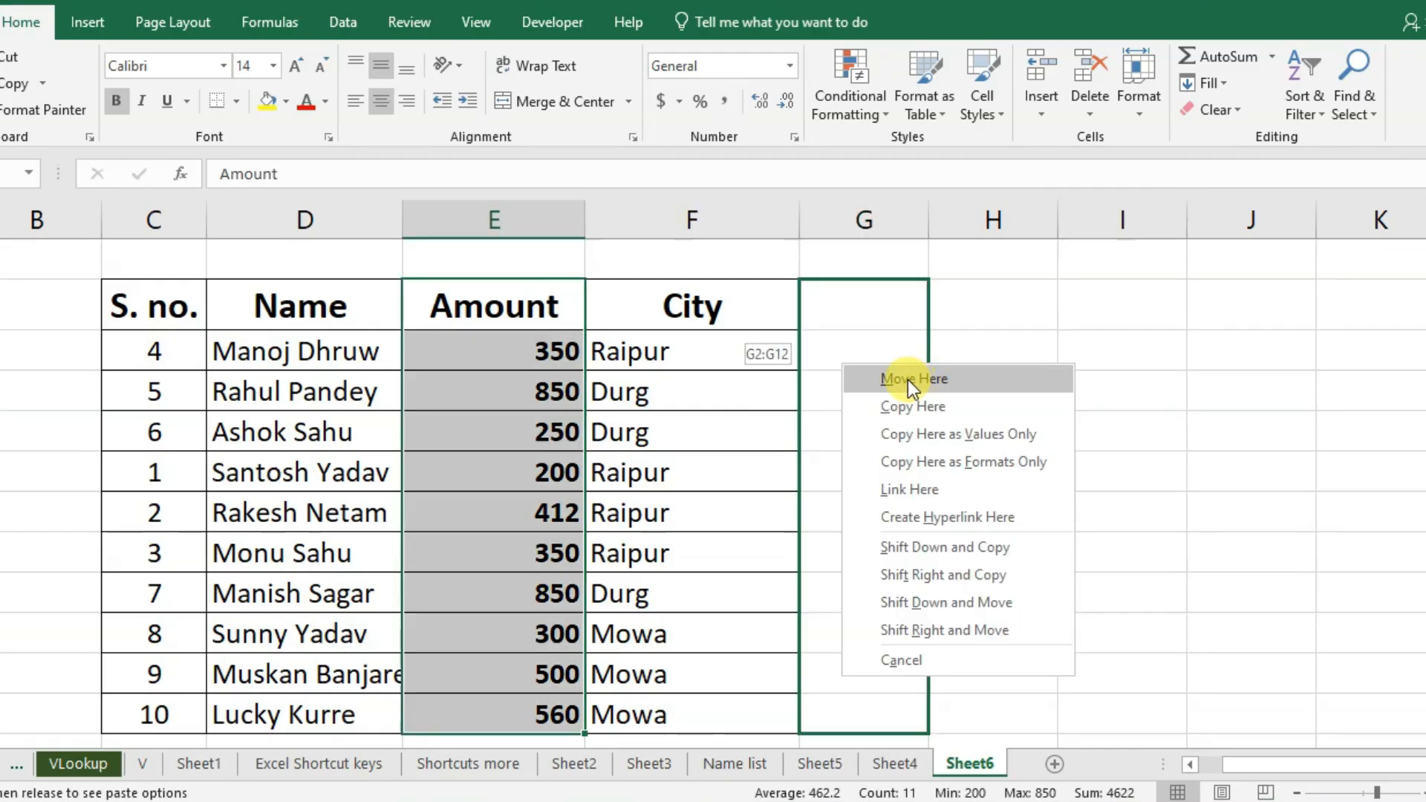
left_click(908, 380)
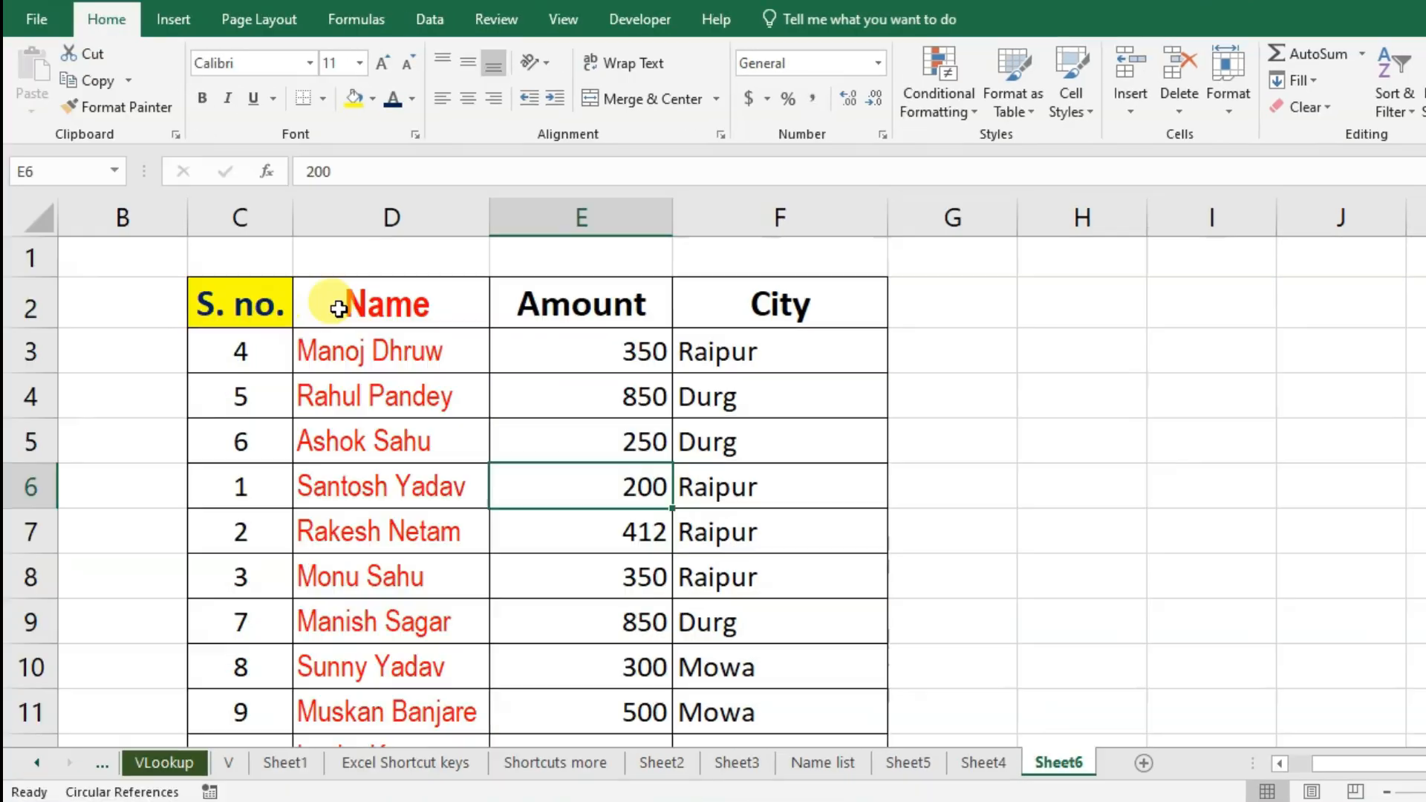
Try to place the red Name header from D2 over the Amount column
left_click(338, 308)
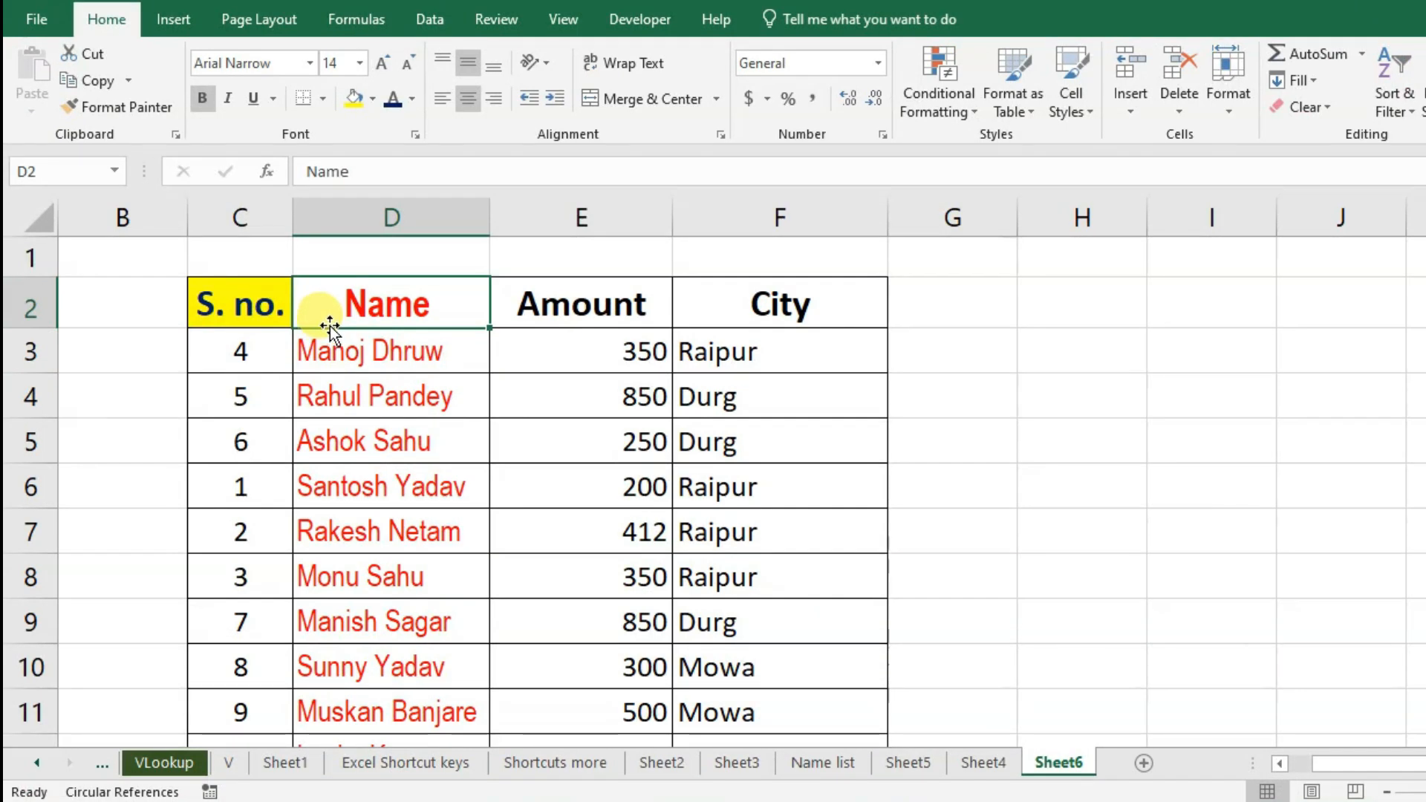
left_click_drag(332, 330, 577, 402)
left_click_drag(454, 351, 552, 313)
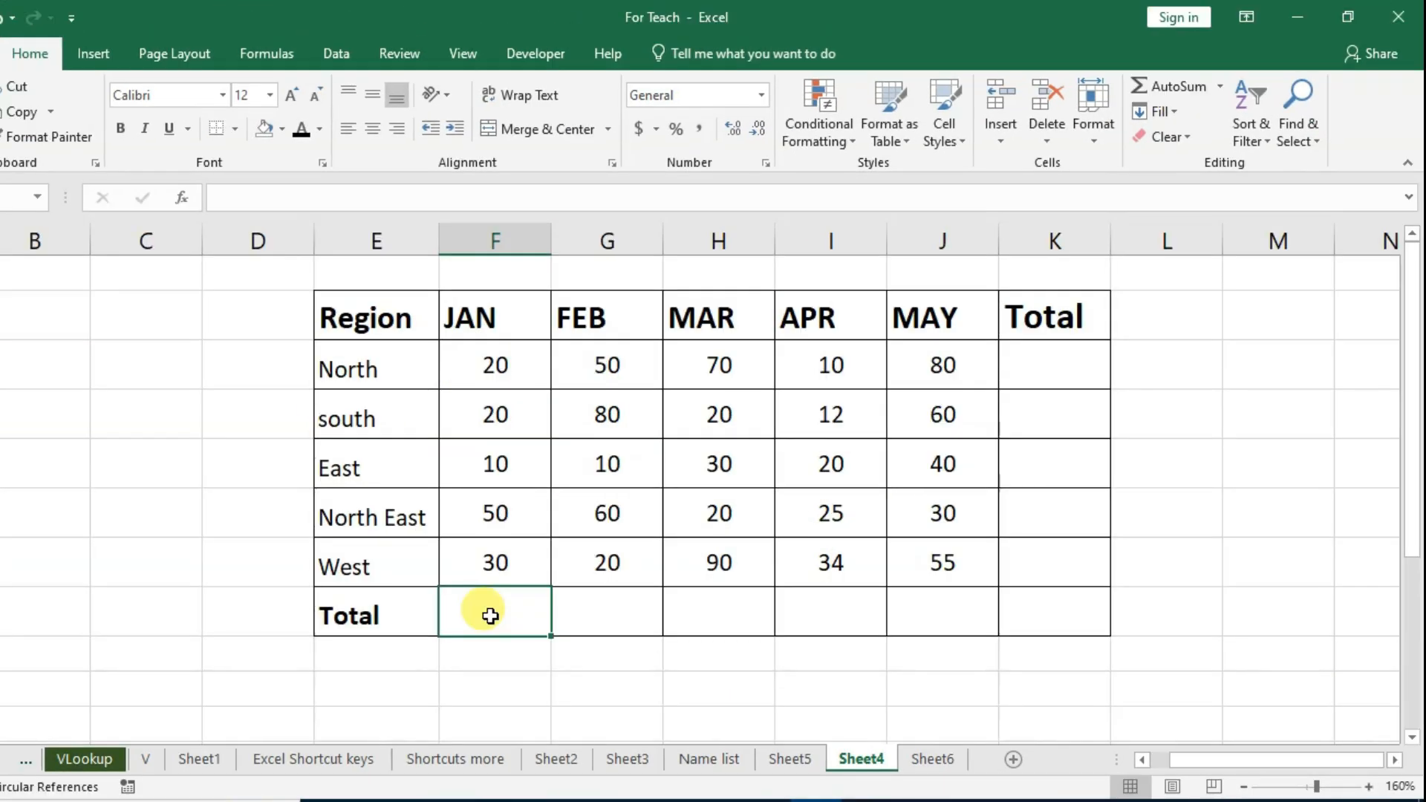
Enter the formula =SUM(F3:F7) in the Total row under JAN
type("=sum")
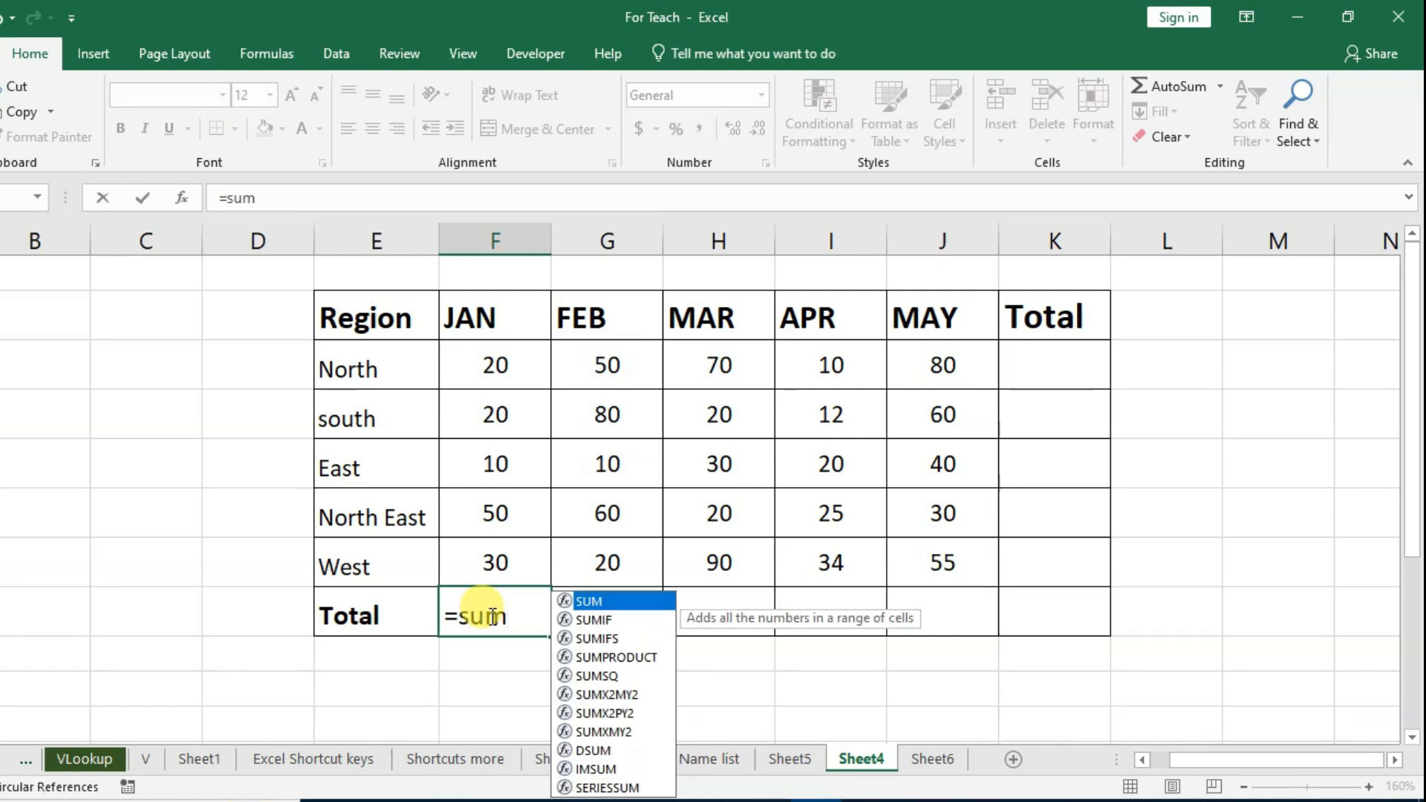
key("Tab")
left_click_drag(493, 369, 536, 563)
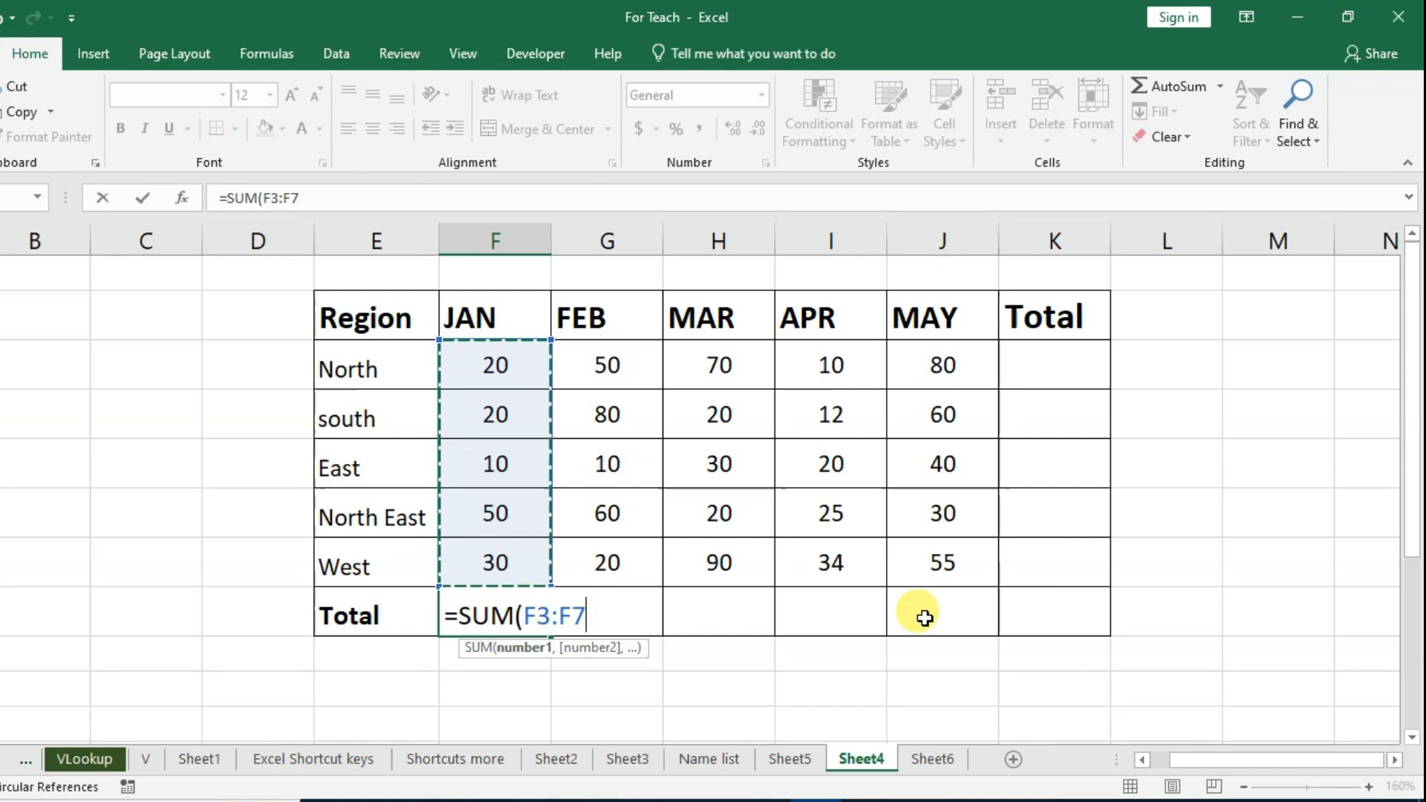
type(")")
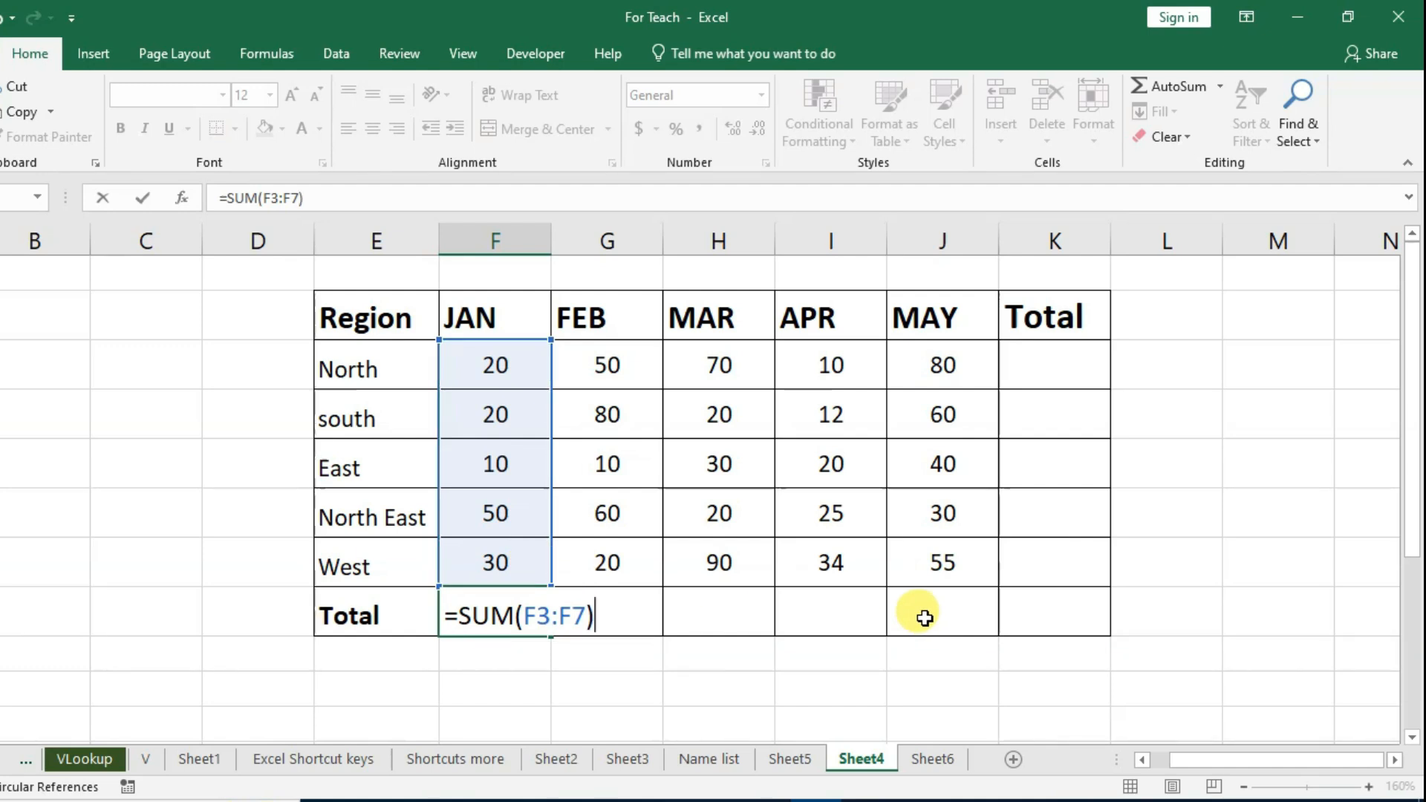
key("Return")
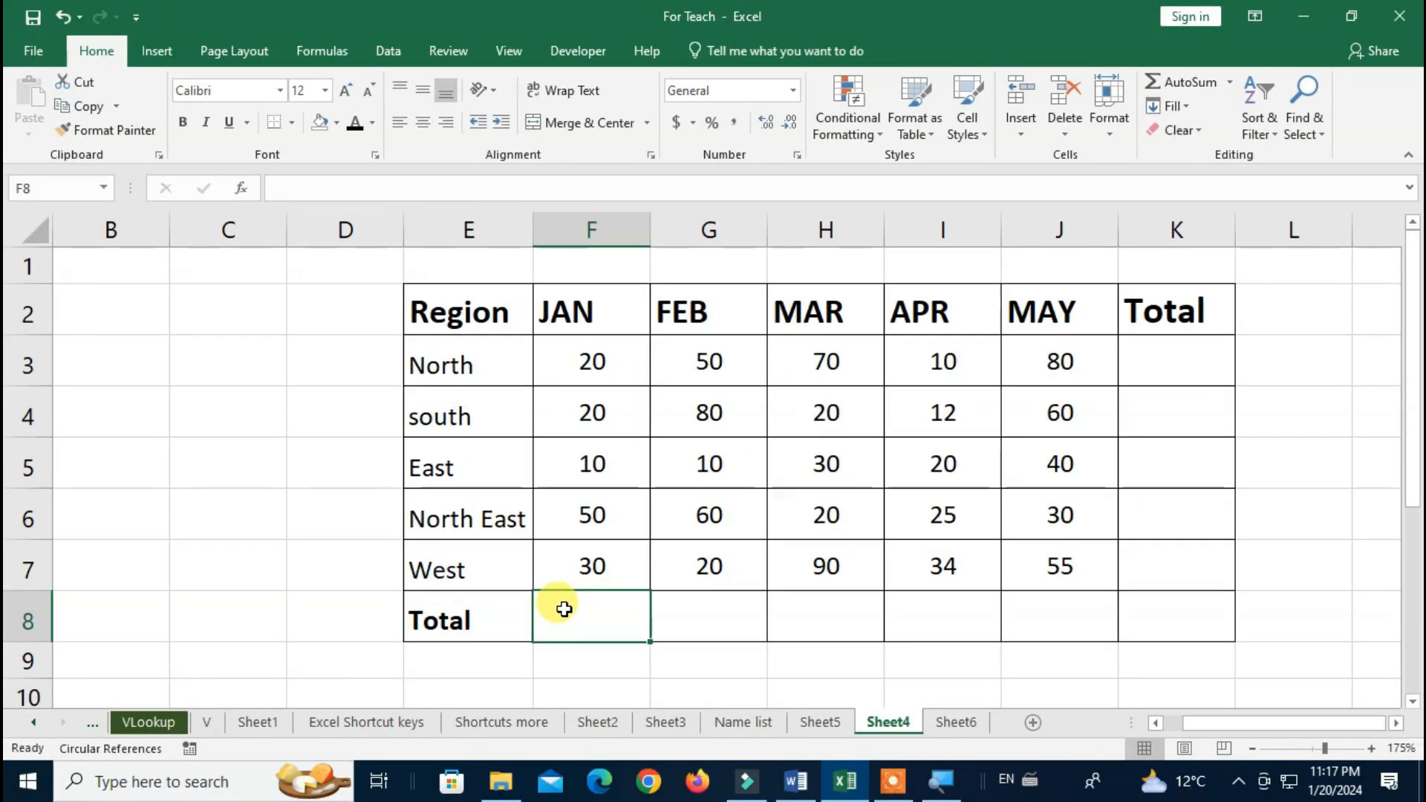
AutoSum the JAN values into F8 and the FEB values into G8
key("alt+equal")
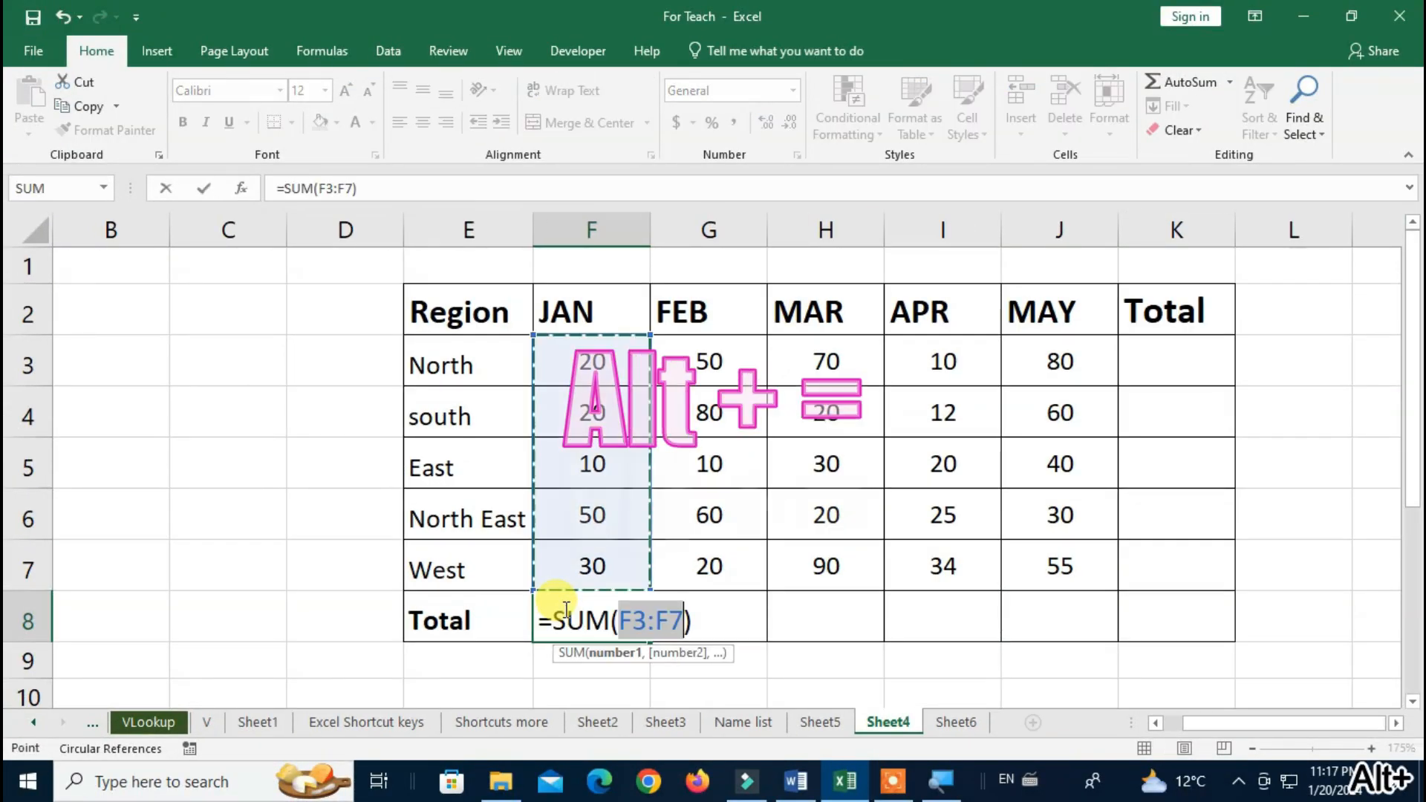
key("Return")
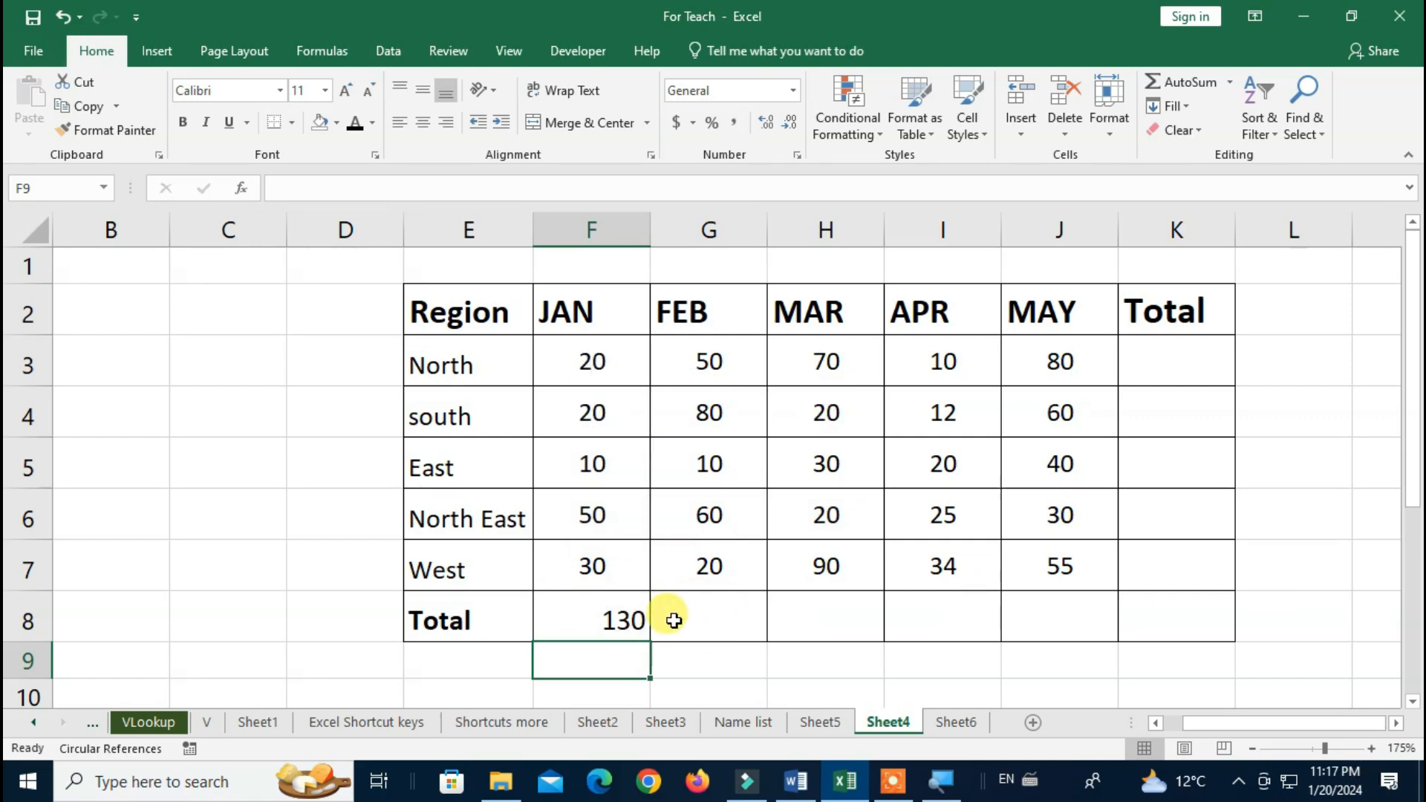
key("Right")
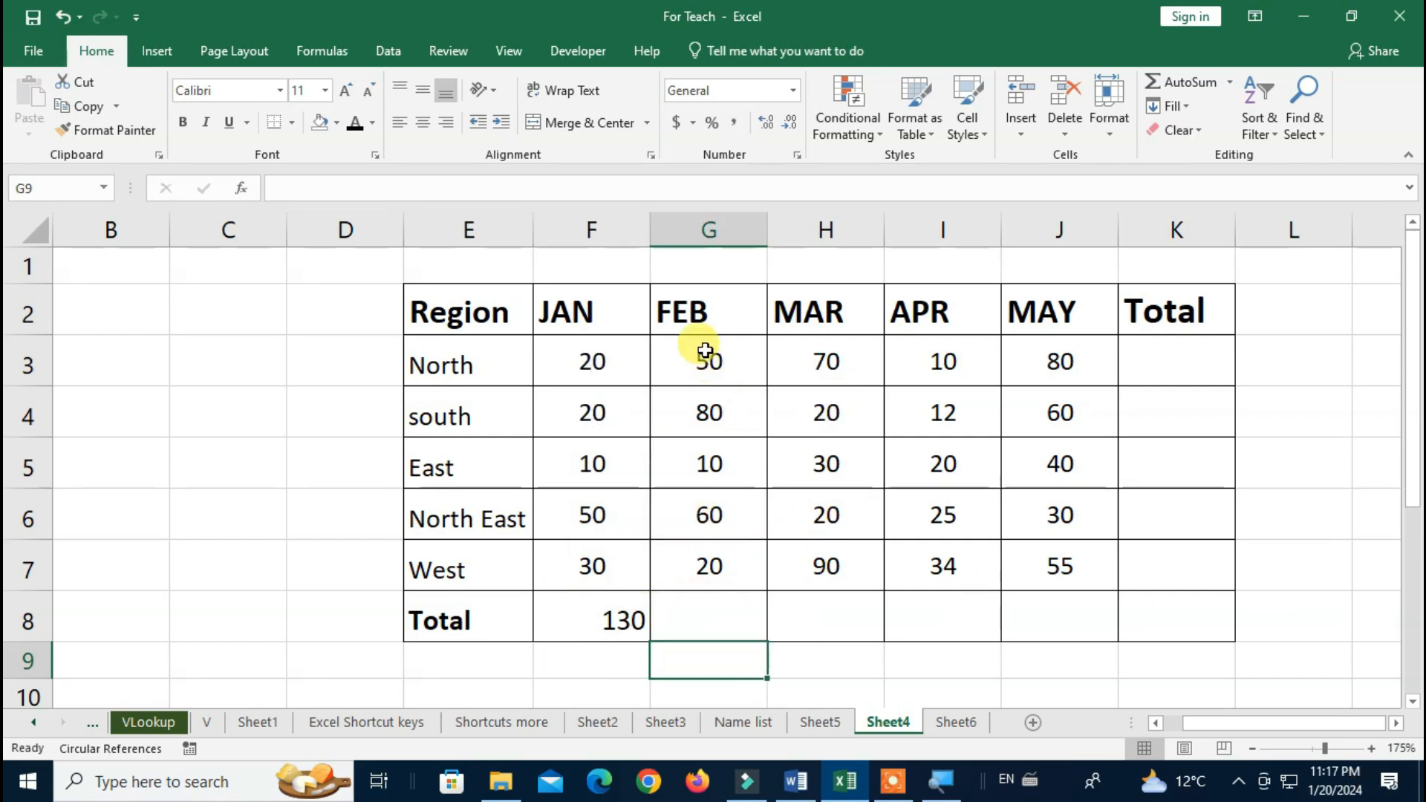
left_click_drag(701, 349, 706, 560)
key("alt+equal")
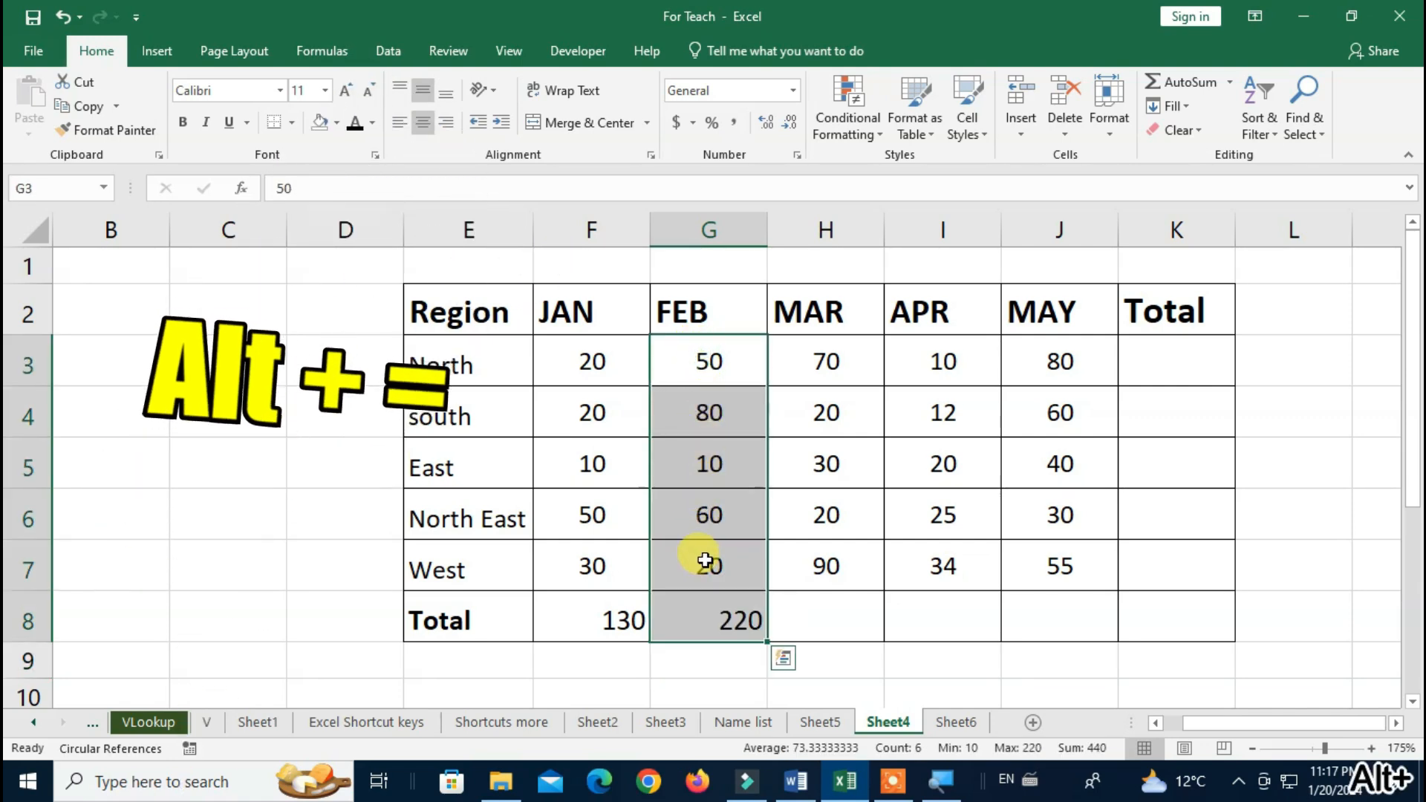
left_click(875, 670)
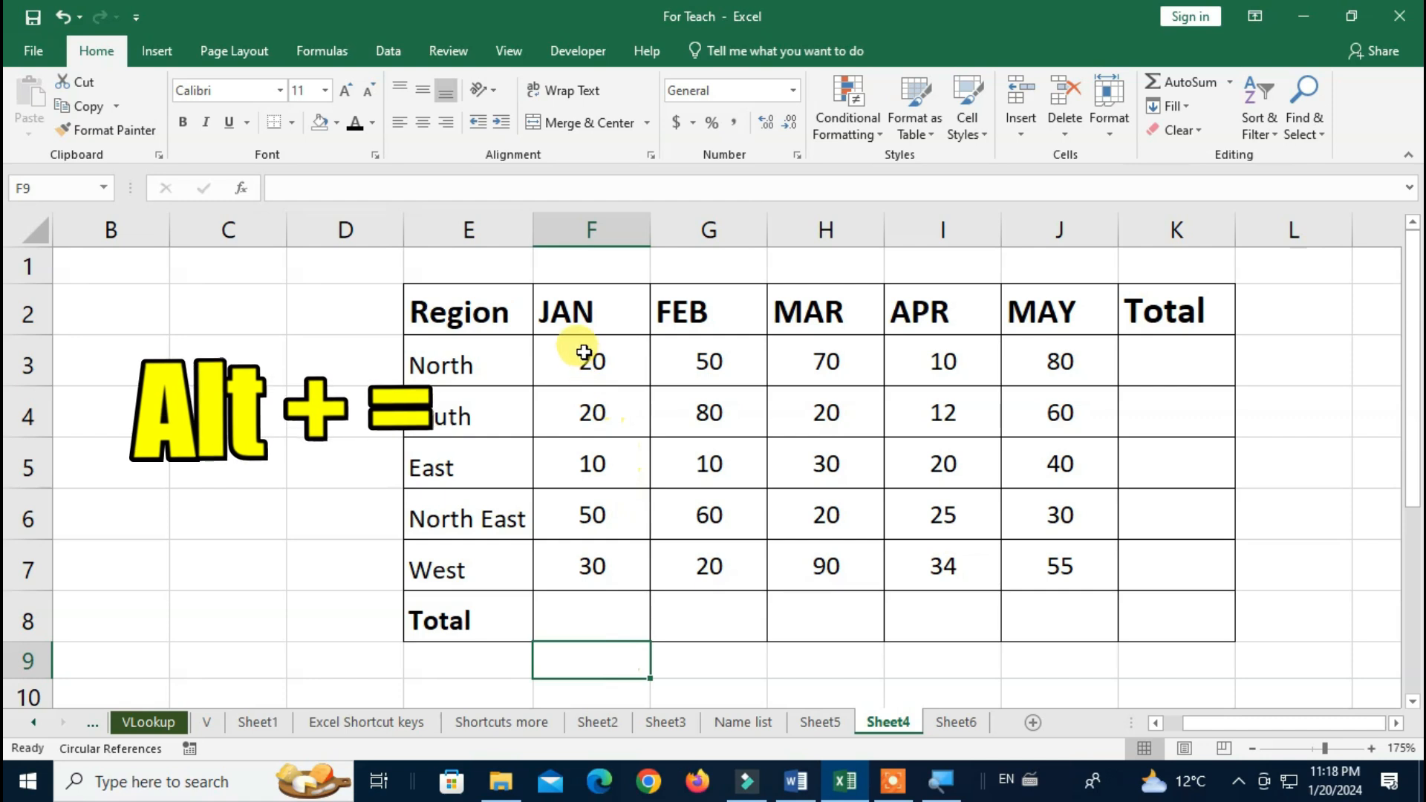
AutoSum all five months from JAN to MAY at once over the range F3:J8
left_click_drag(586, 348, 1073, 602)
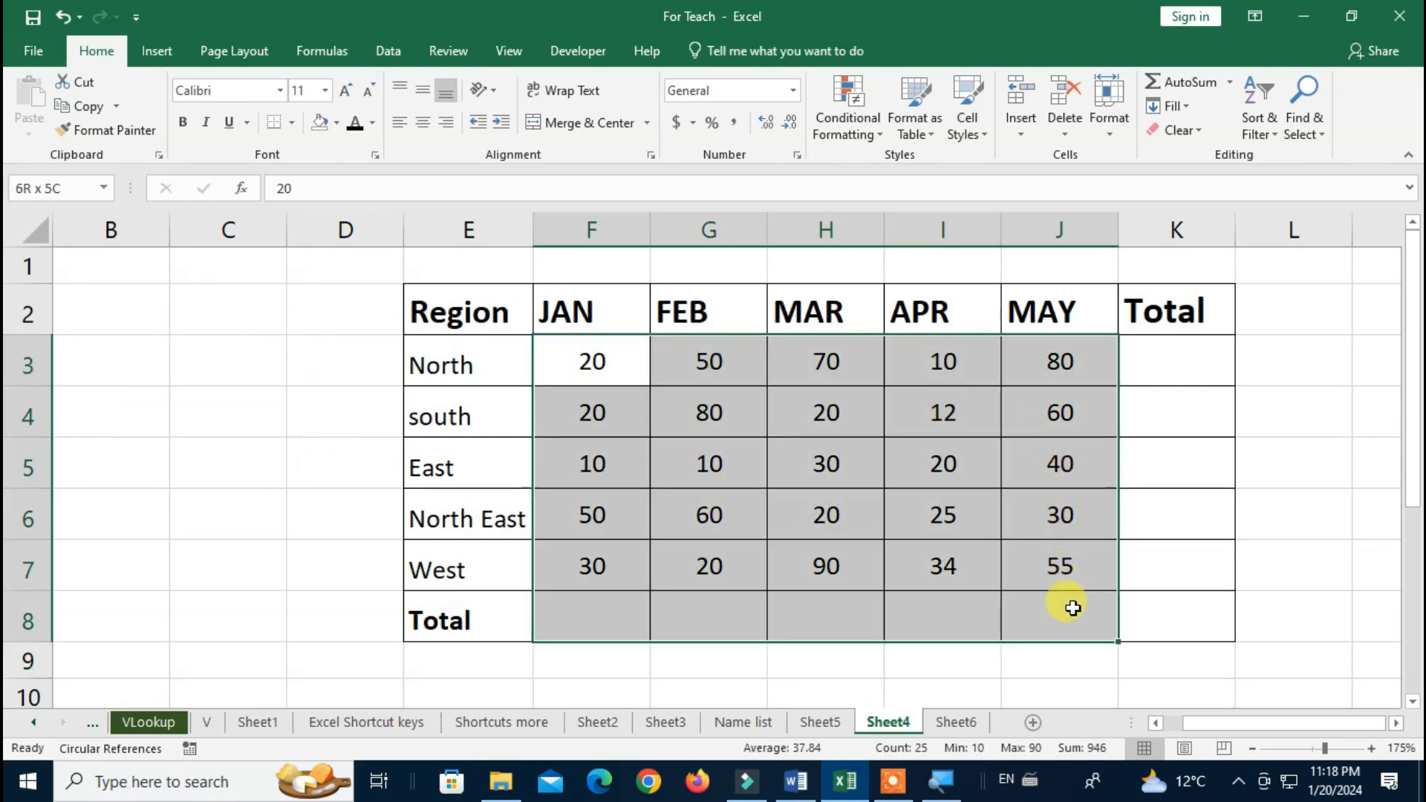
key("alt+equal")
AutoSum the range F3:K8 to fill both the Total row and the Total column in one go
left_click_drag(592, 616, 1178, 616)
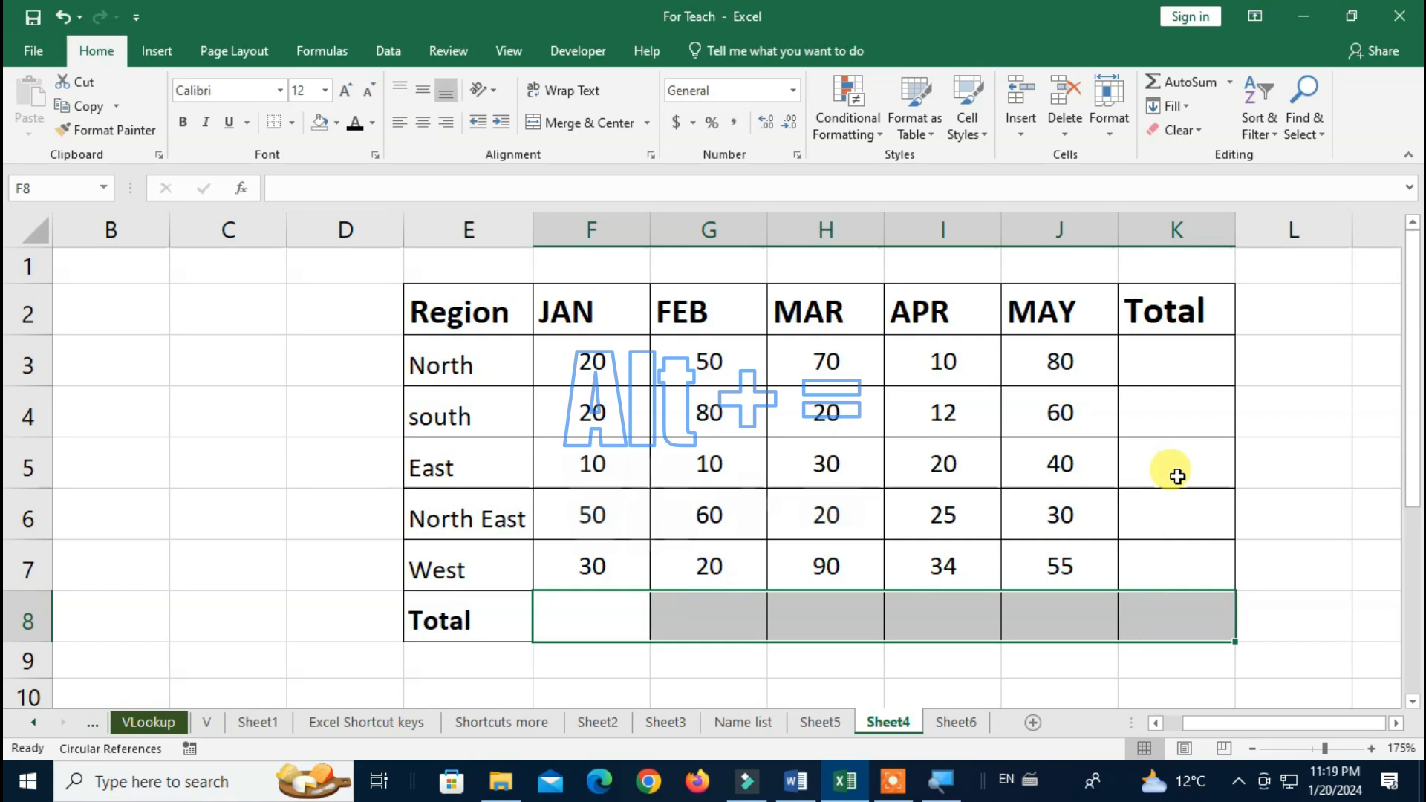
left_click_drag(1178, 349, 1198, 618)
left_click_drag(580, 355, 1149, 598)
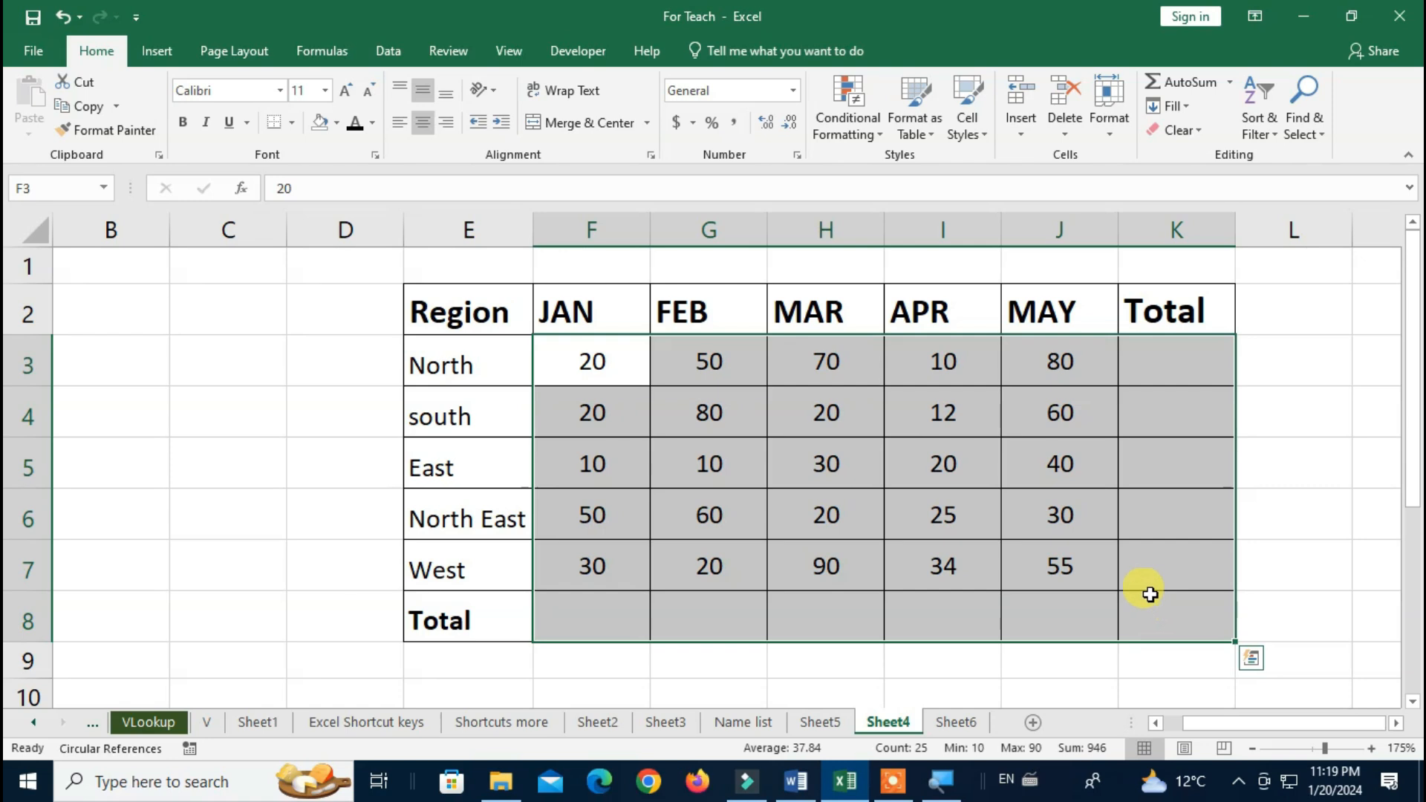
key("alt+equal")
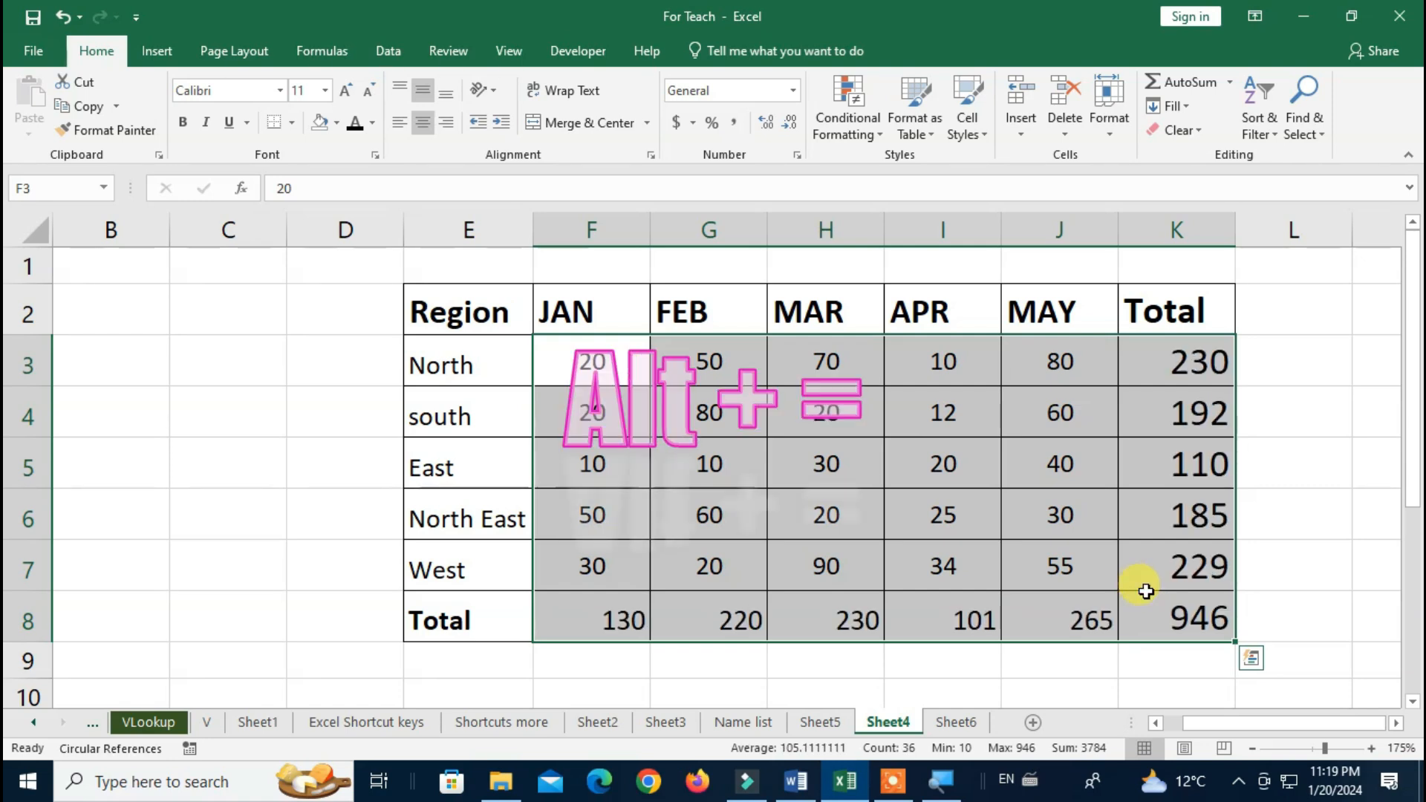
left_click(1286, 513)
left_click_drag(1192, 372, 1226, 532)
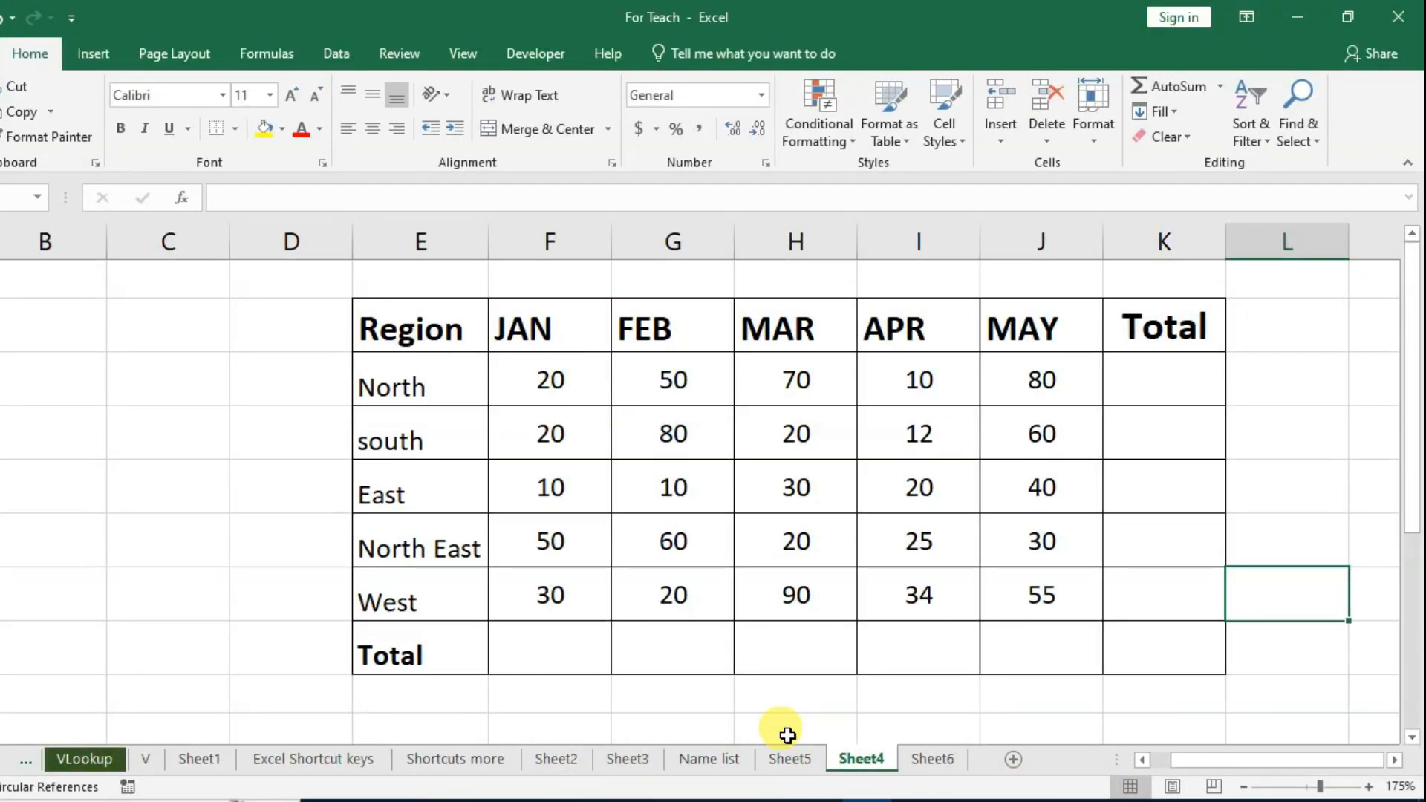
With the JAN values F3:F7 selected, add Maximum and Minimum to the statistics shown in the status bar
left_click(795, 646)
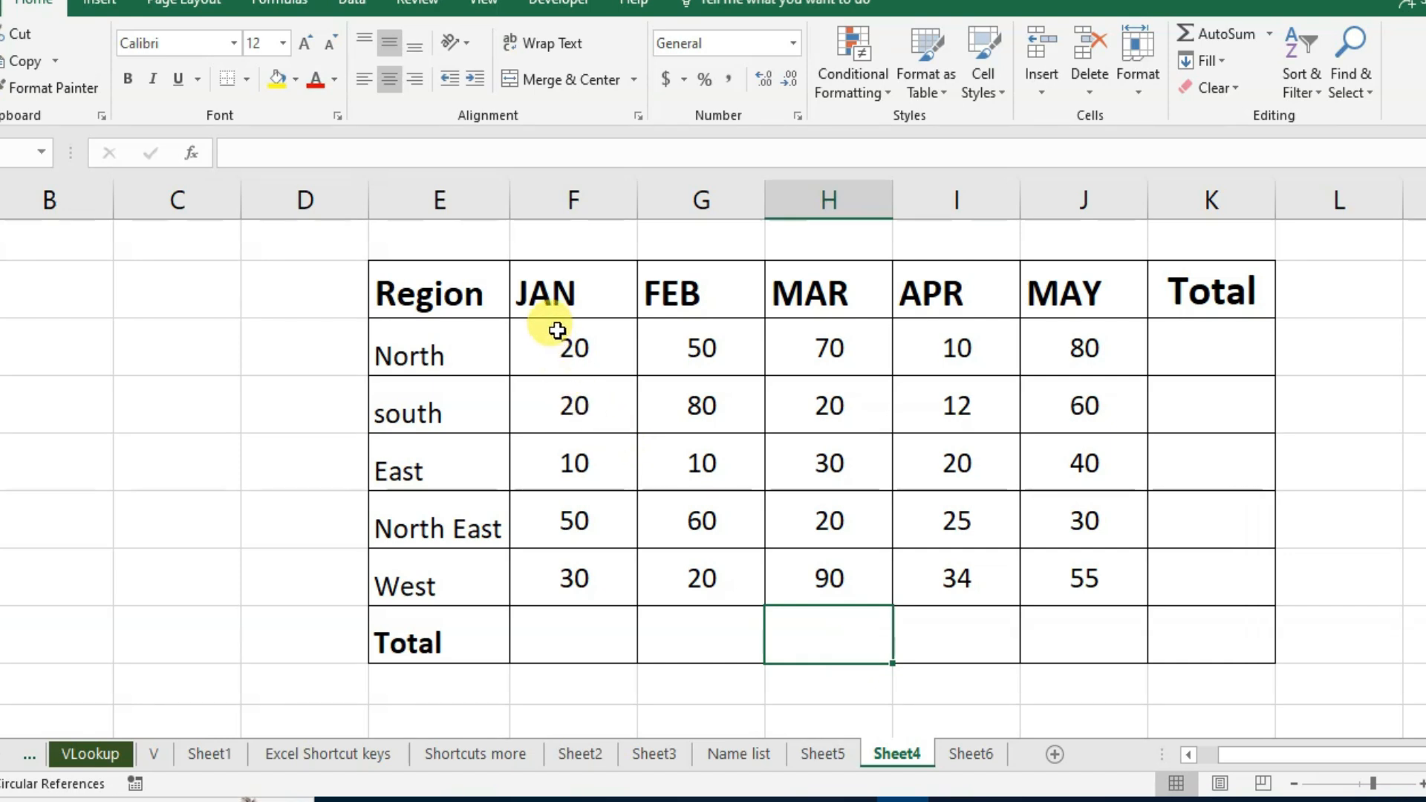
left_click_drag(556, 331, 566, 576)
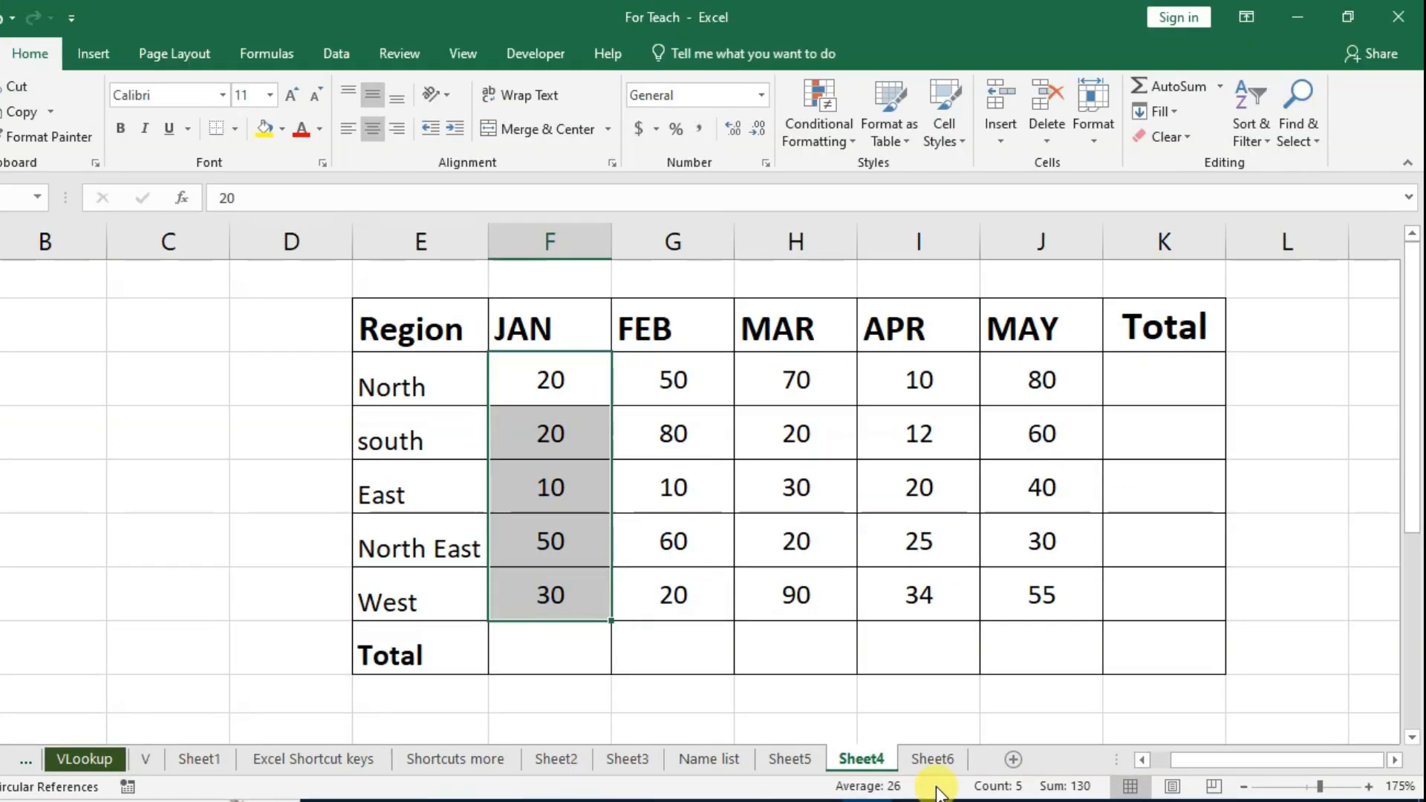
right_click(935, 790)
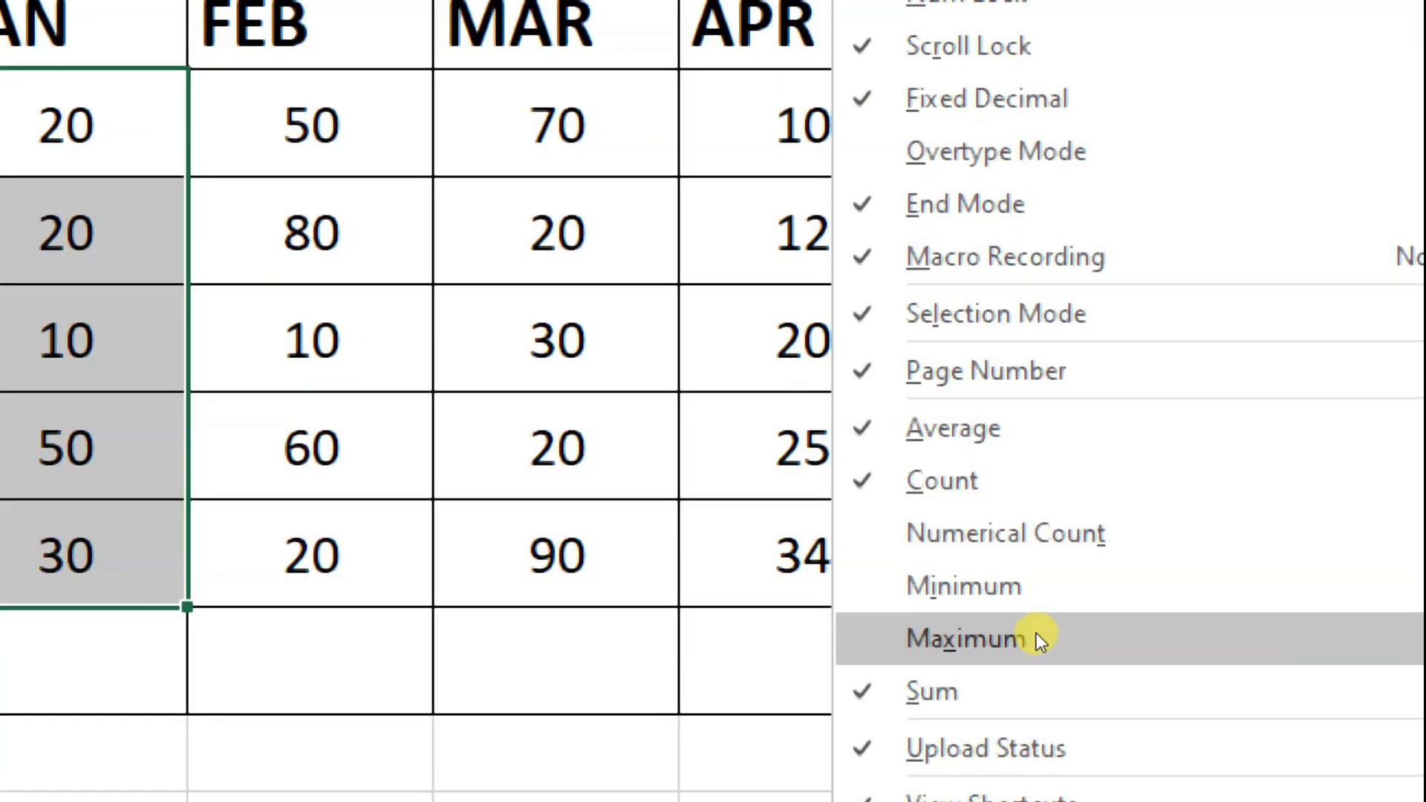
left_click(1034, 631)
left_click(1011, 606)
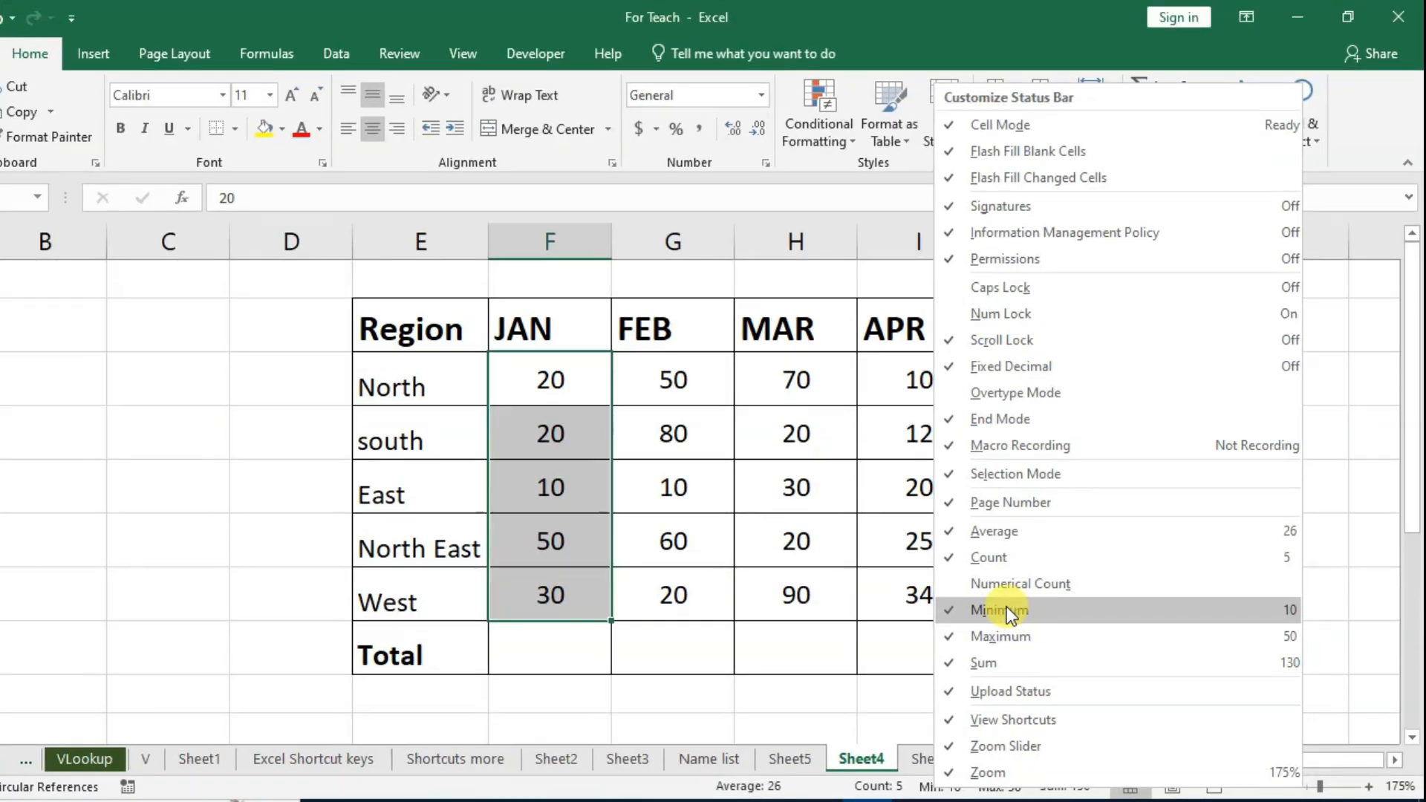
left_click(832, 792)
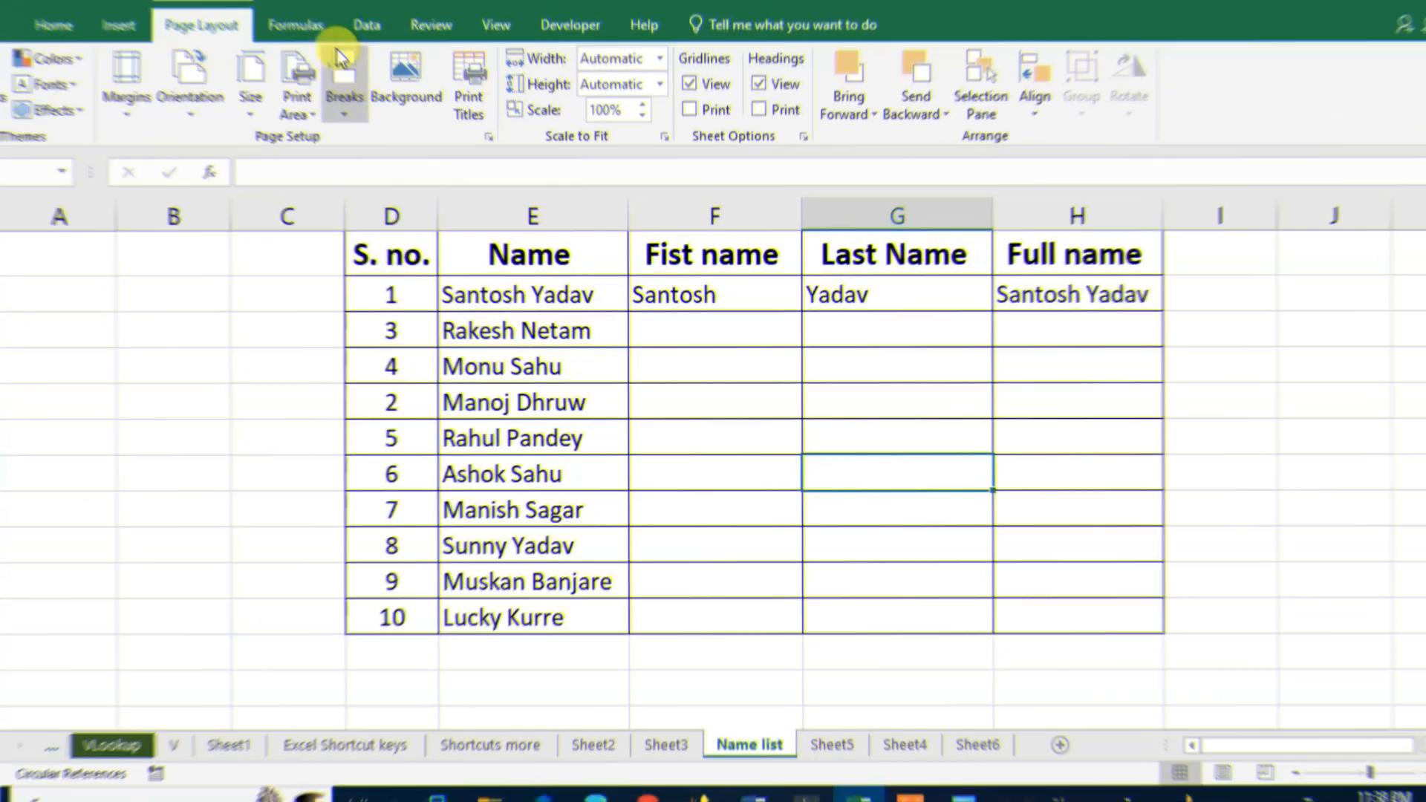
Flash Fill the Fist name column for all rows, based on its first entry
left_click(364, 29)
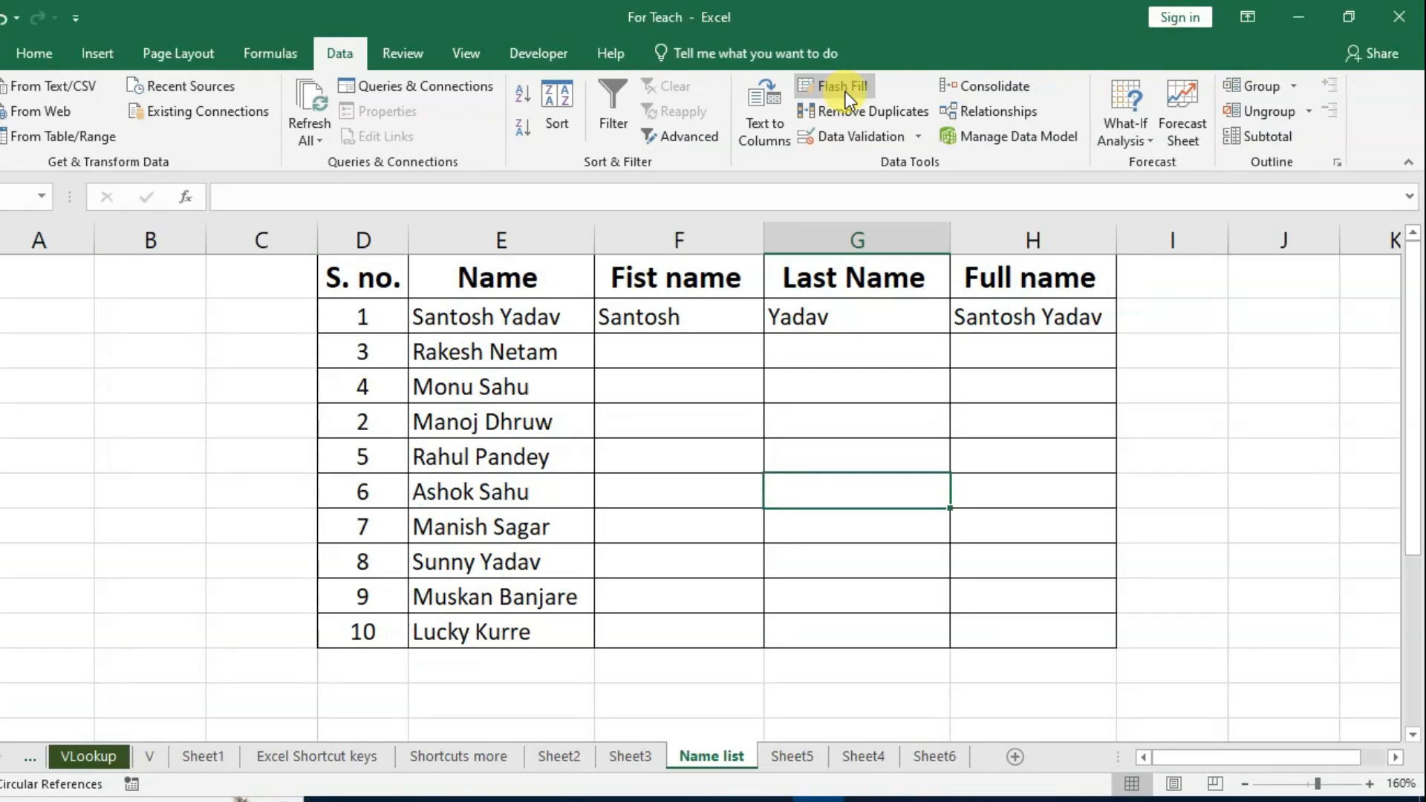
left_click(416, 542)
left_click(693, 293)
left_click_drag(693, 293, 722, 625)
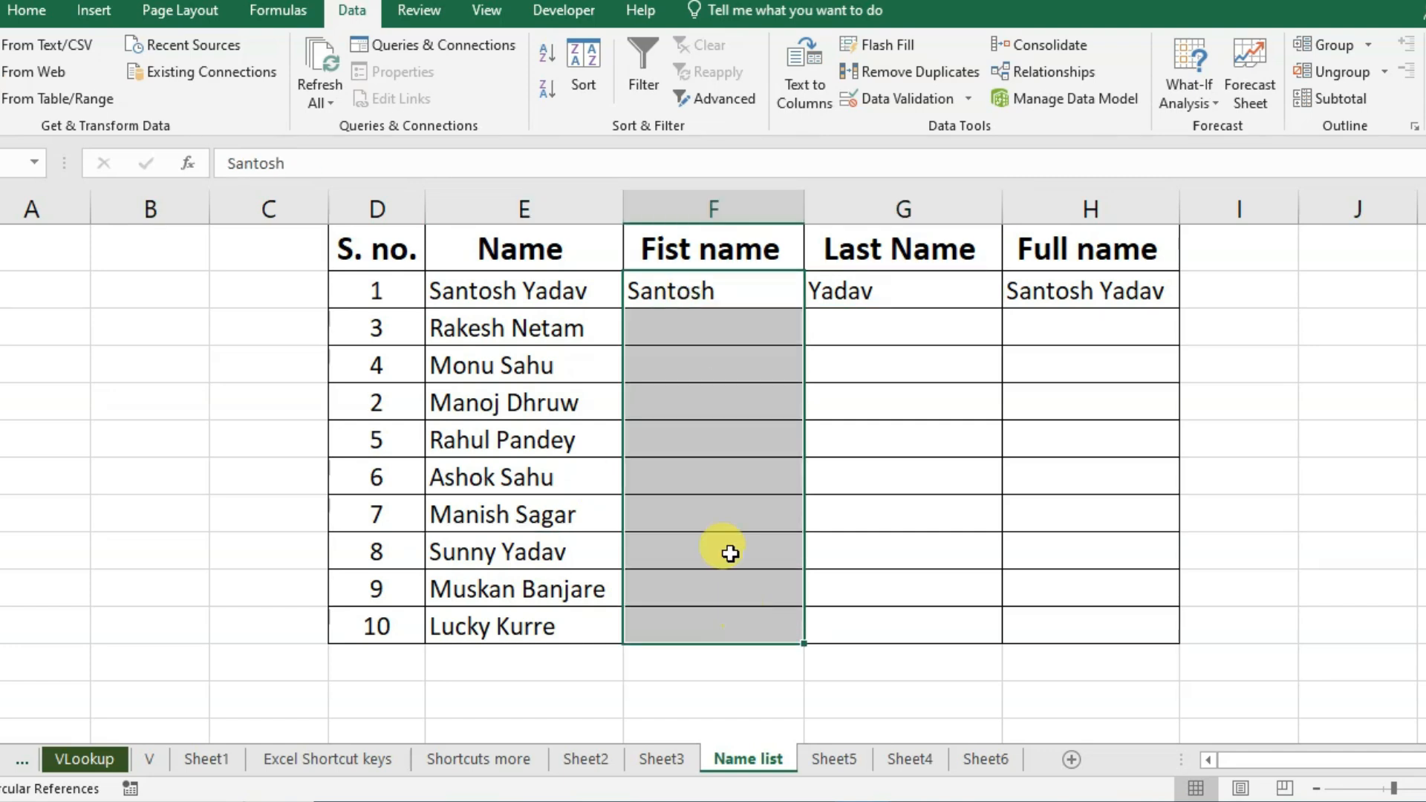
left_click(882, 51)
Flash Fill the Last Name column for all rows, based on its first entry
left_click_drag(853, 290, 894, 628)
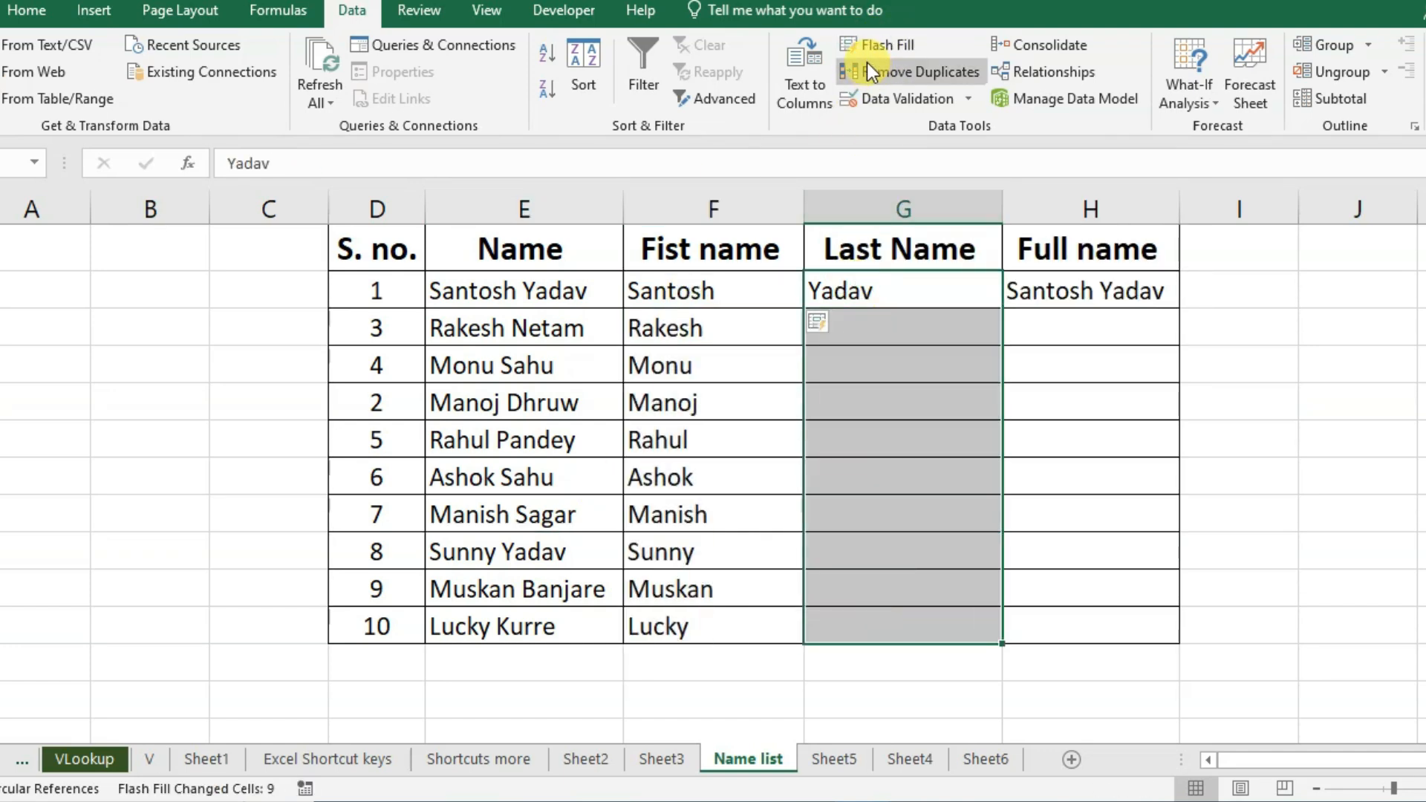
left_click(884, 46)
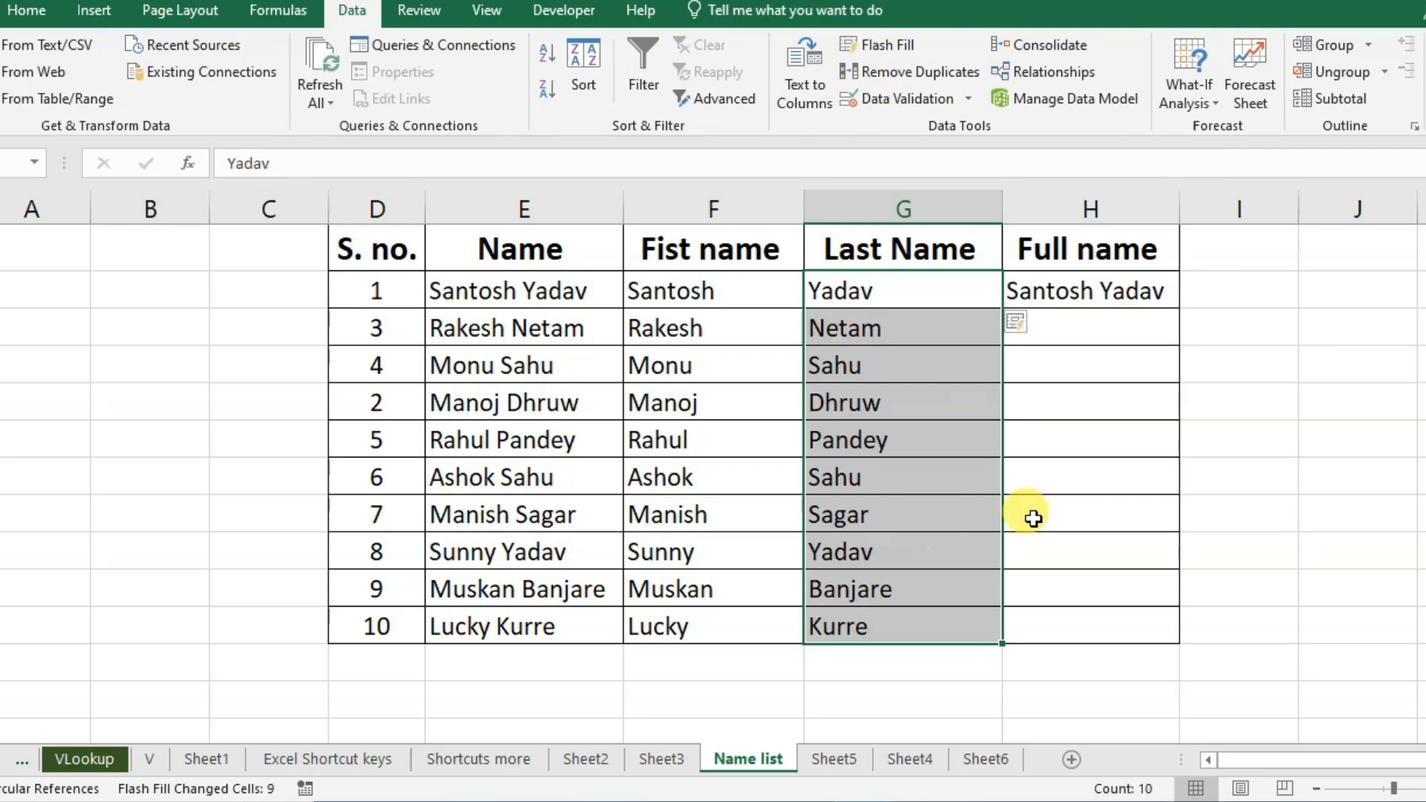
Flash Fill the Full name column for all rows, based on its first entry
left_click(1083, 403)
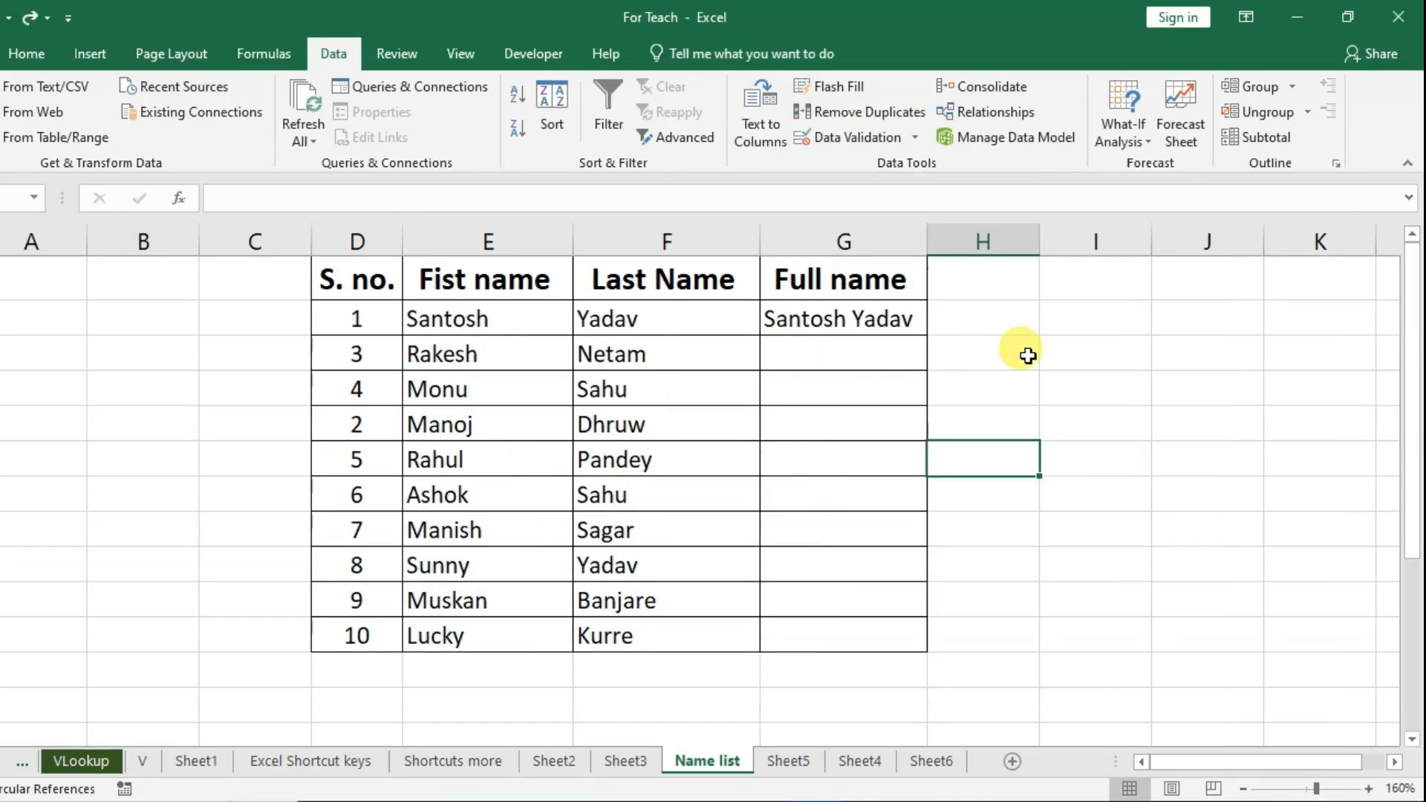
left_click(1025, 350)
left_click(821, 312)
left_click(885, 469)
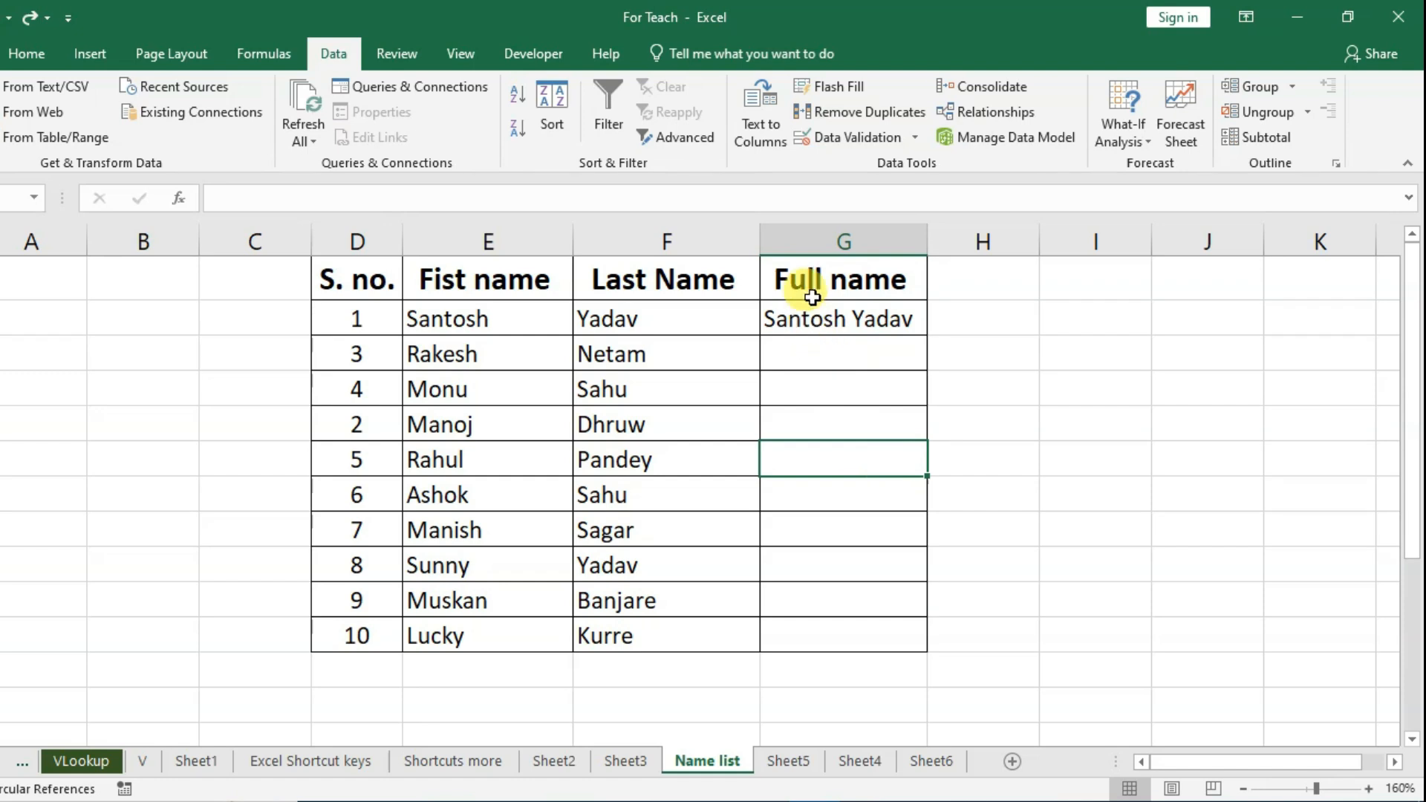
left_click_drag(817, 319, 843, 632)
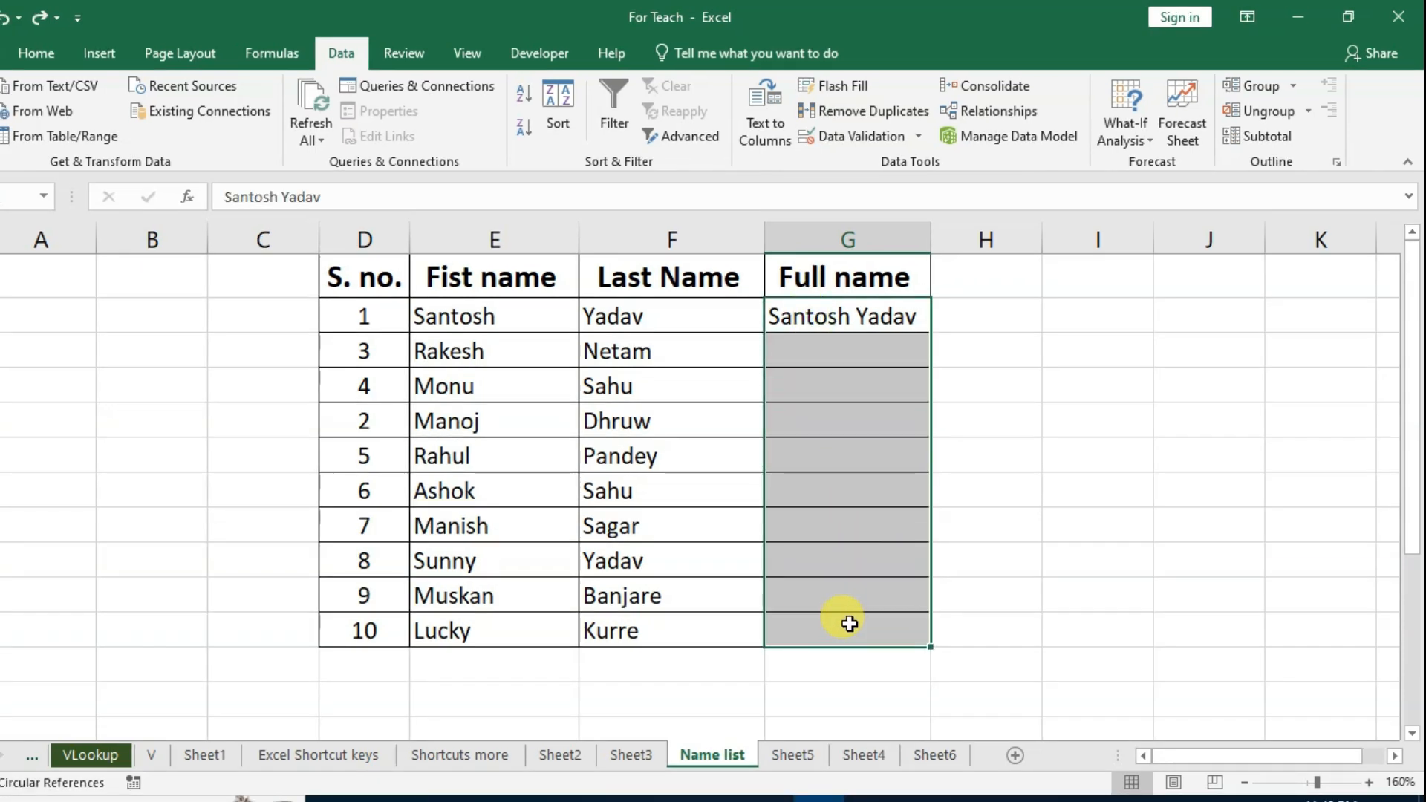
key("ctrl+e")
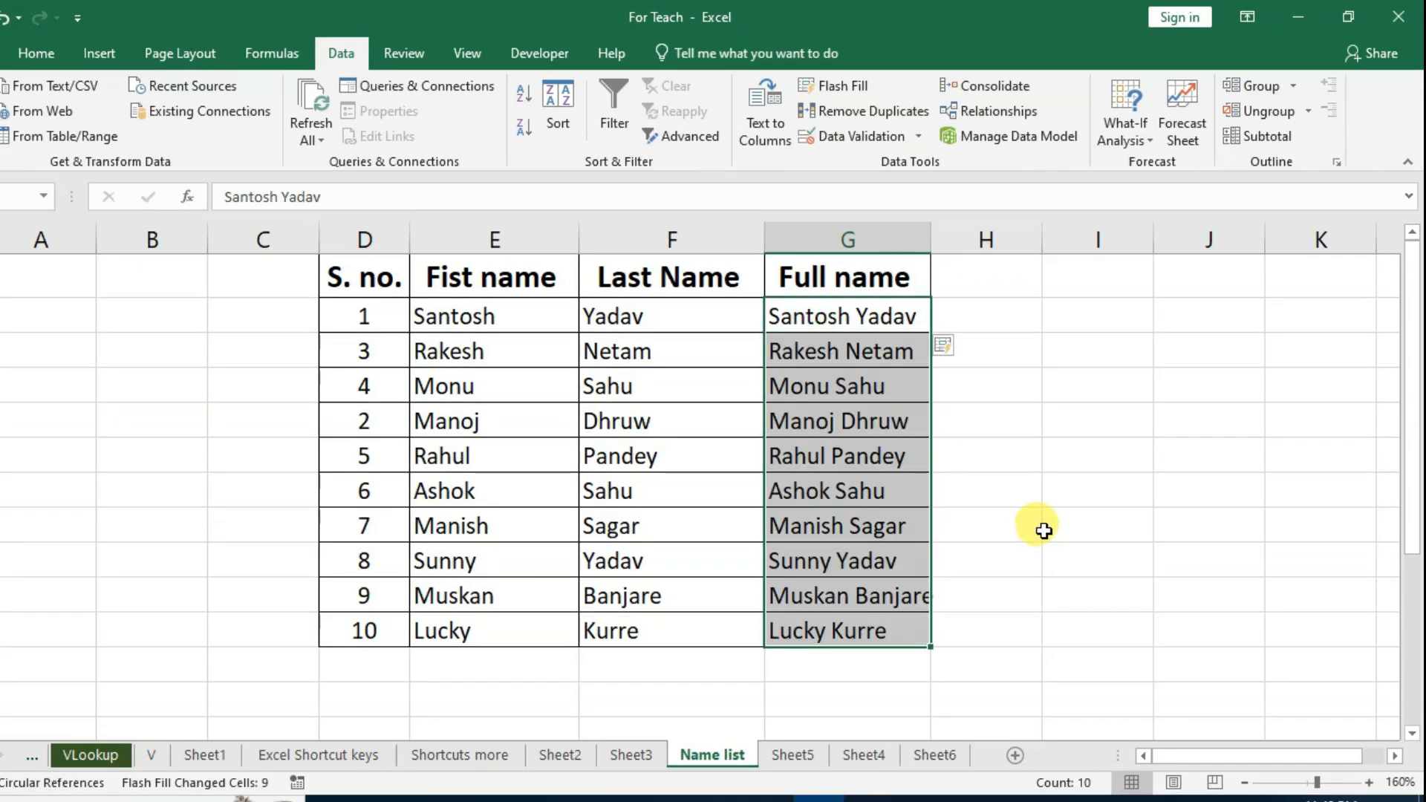
left_click(1027, 513)
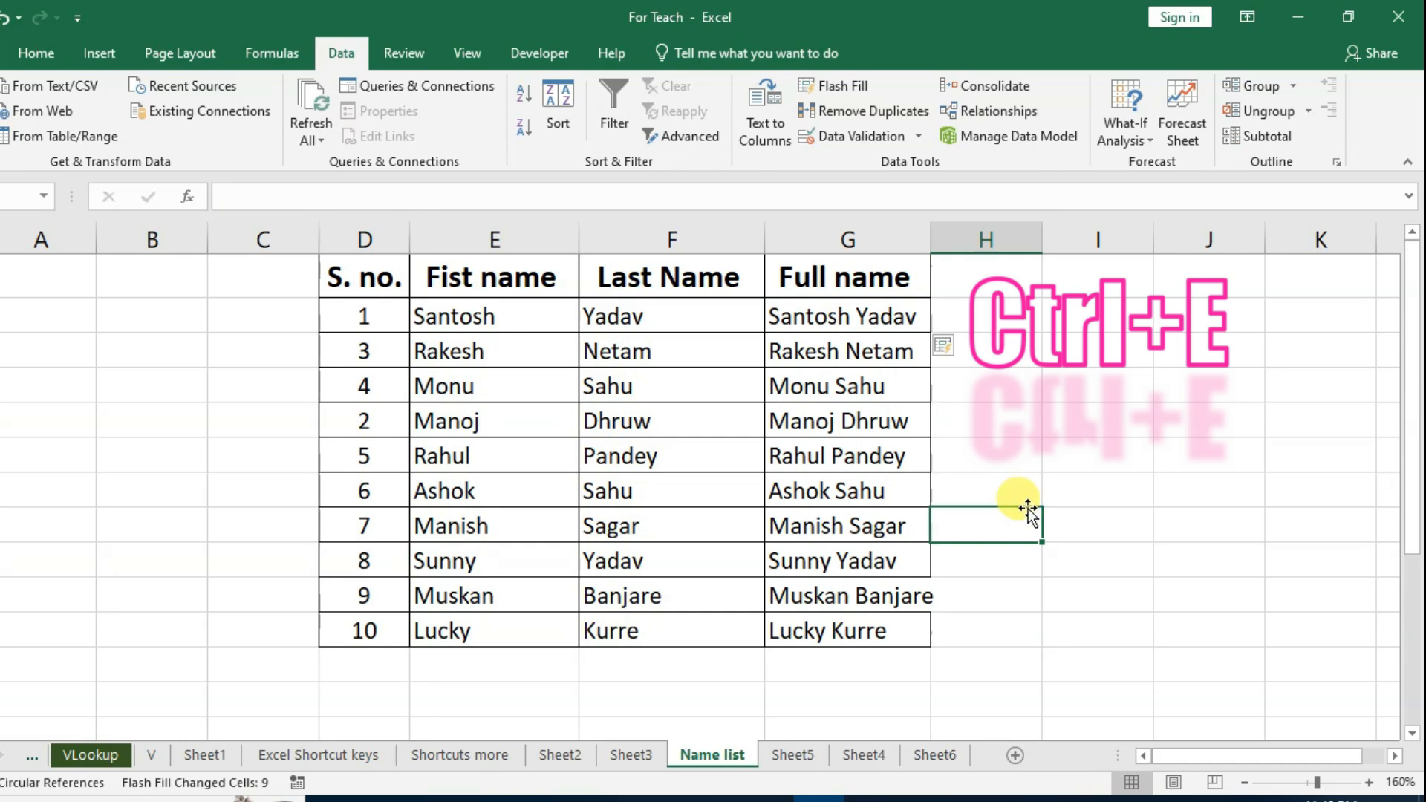
left_click_drag(826, 306, 854, 630)
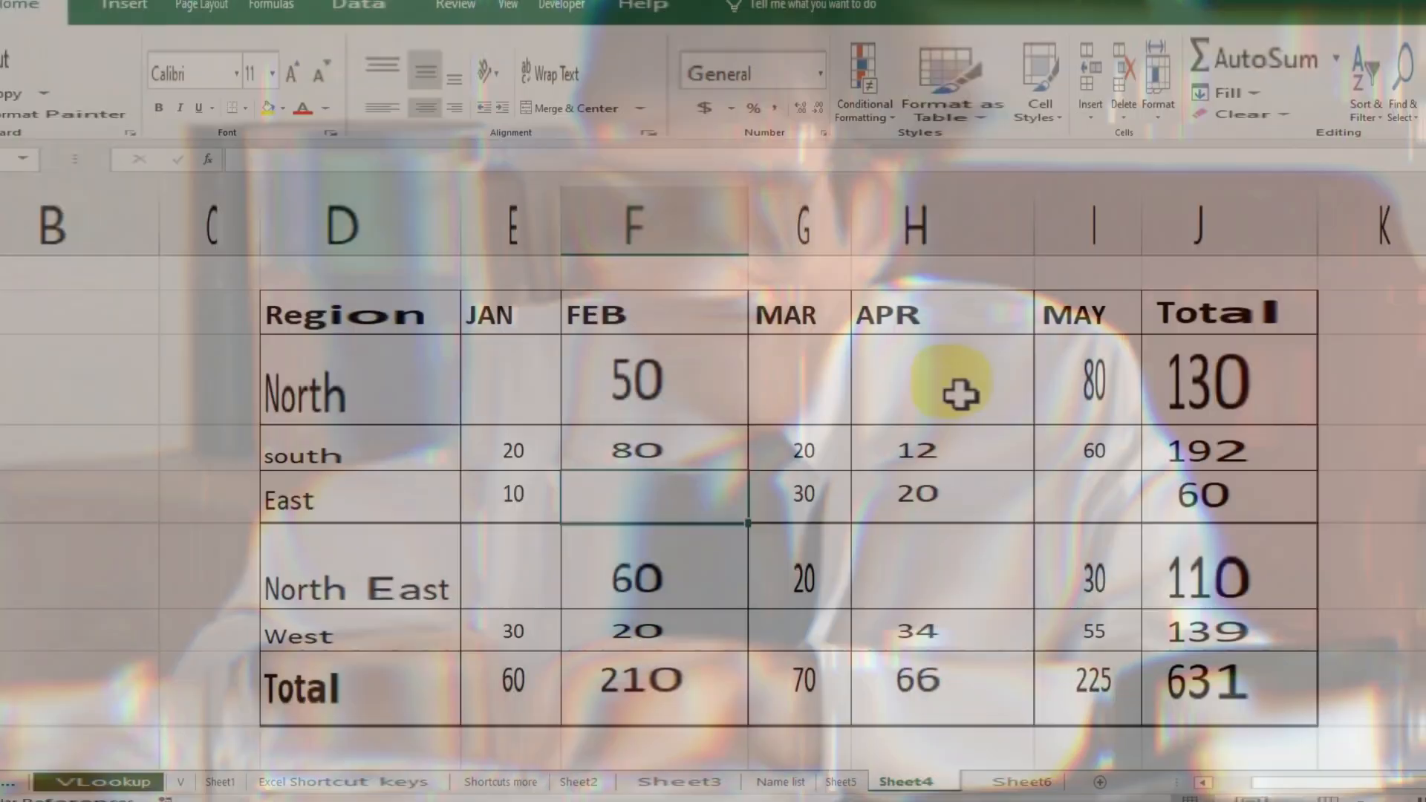
Try filling the blank cells one by one, entering 0 in East's FEB cell and North's JAN cell on Sheet4
left_click(946, 388)
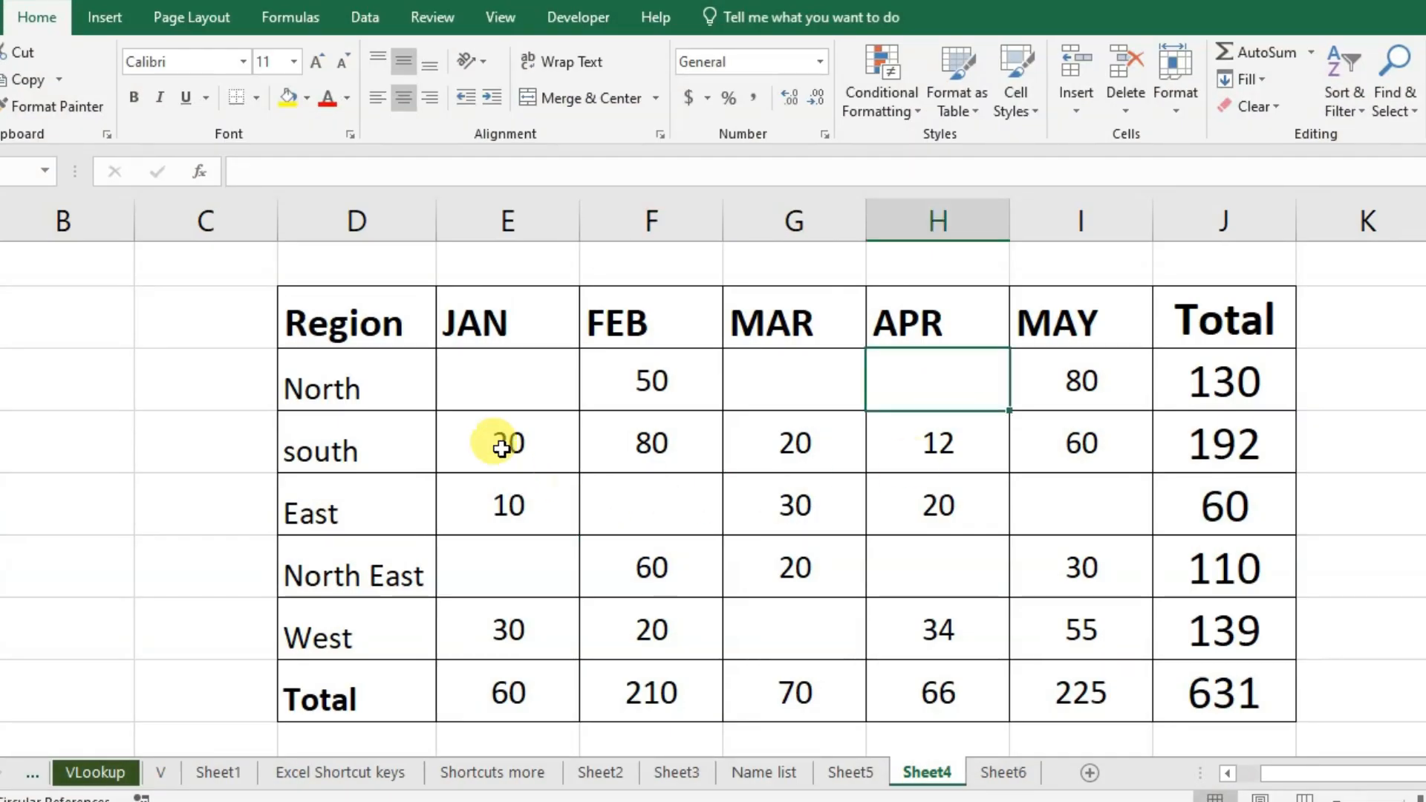
left_click(497, 376)
left_click(544, 554)
left_click(633, 505)
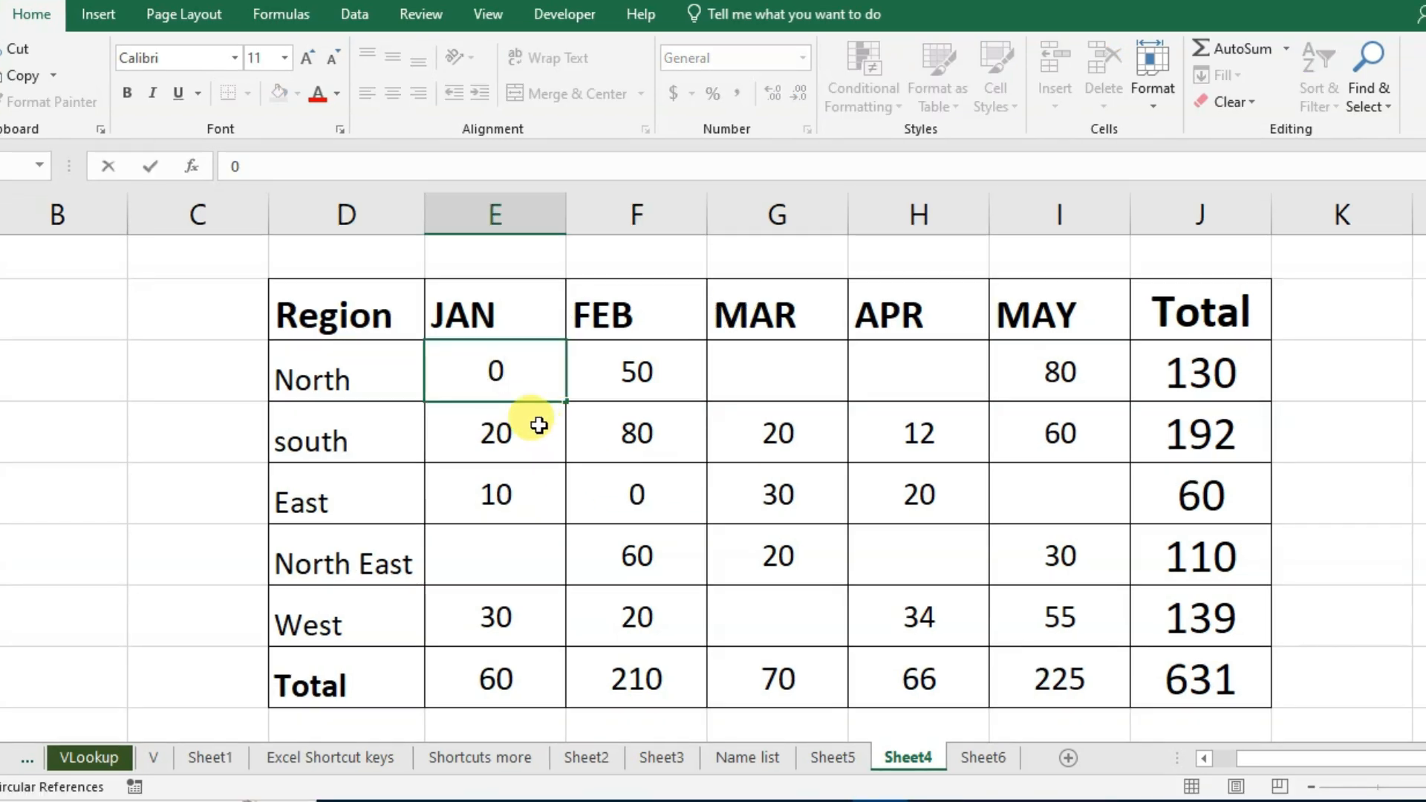
left_click(572, 436)
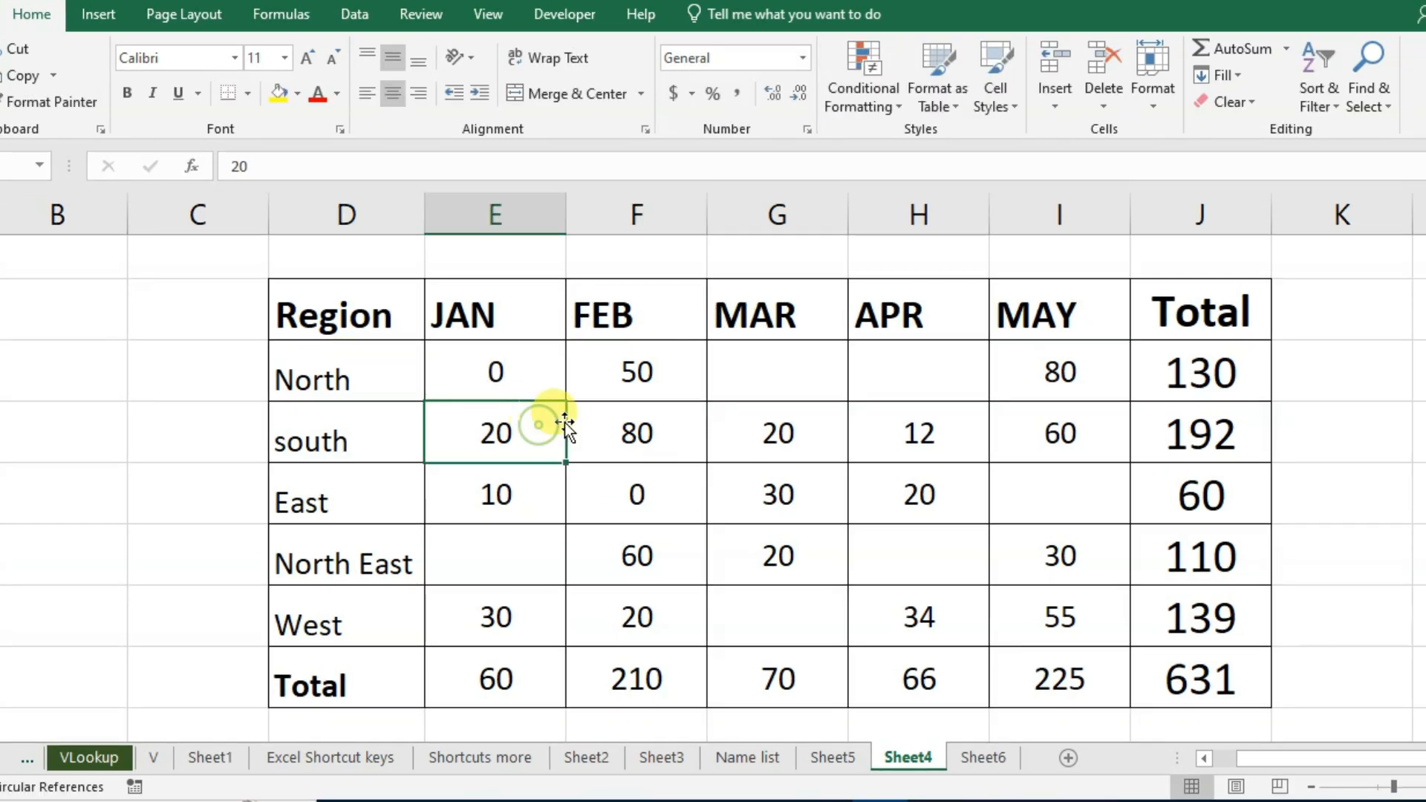
left_click(652, 493)
Select only the blank cells within the JAN to MAY values of the North to West rows, using Go To Special
left_click_drag(495, 372, 1066, 632)
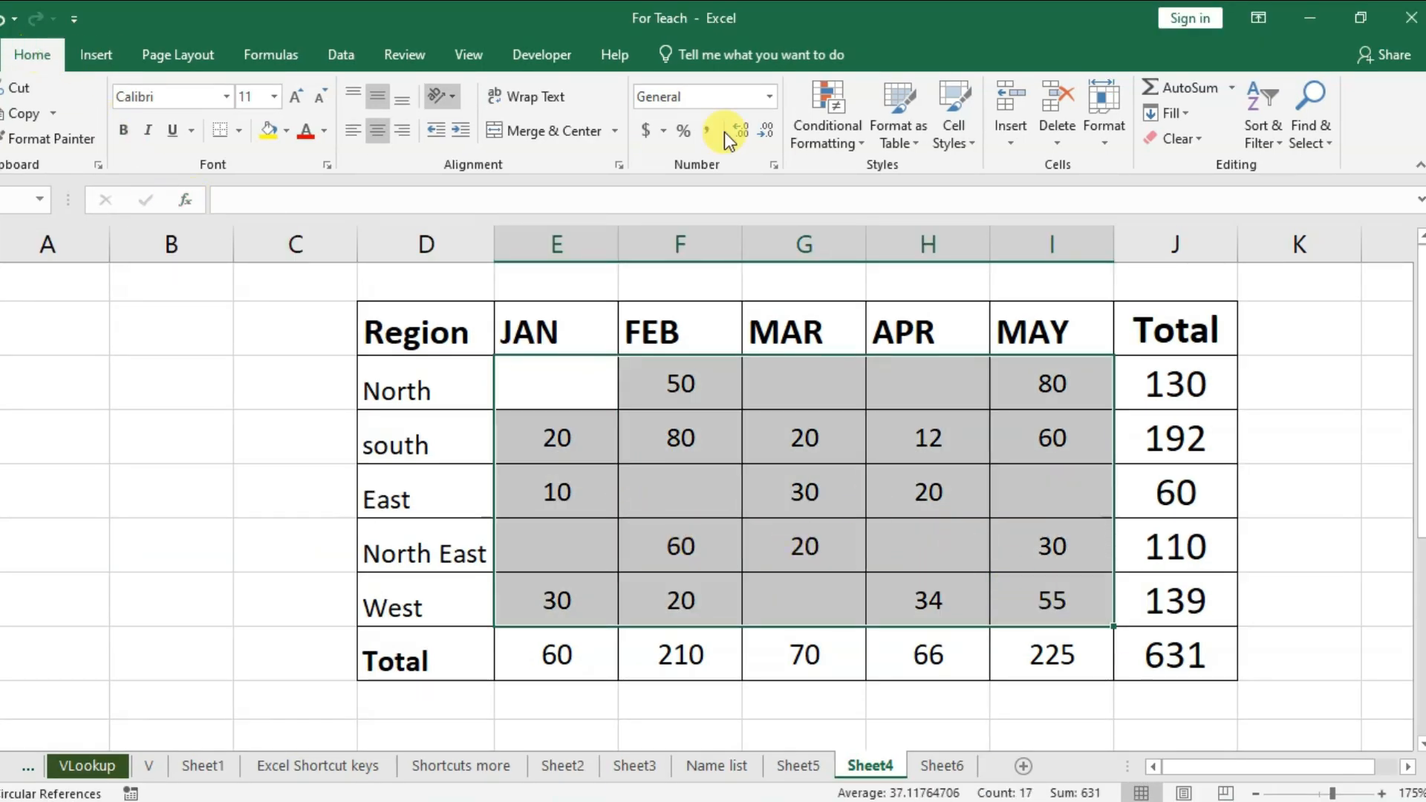
left_click(1327, 146)
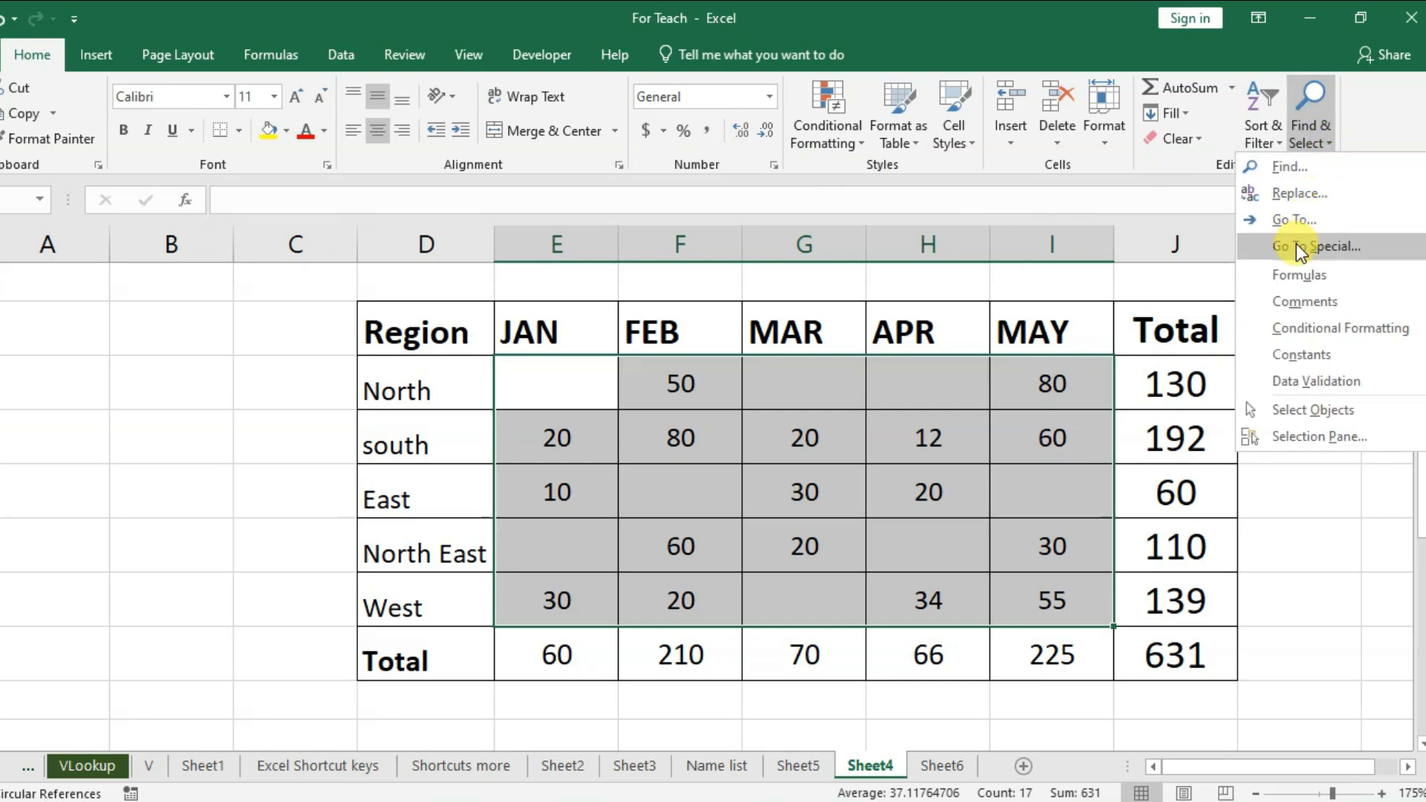
left_click(1326, 251)
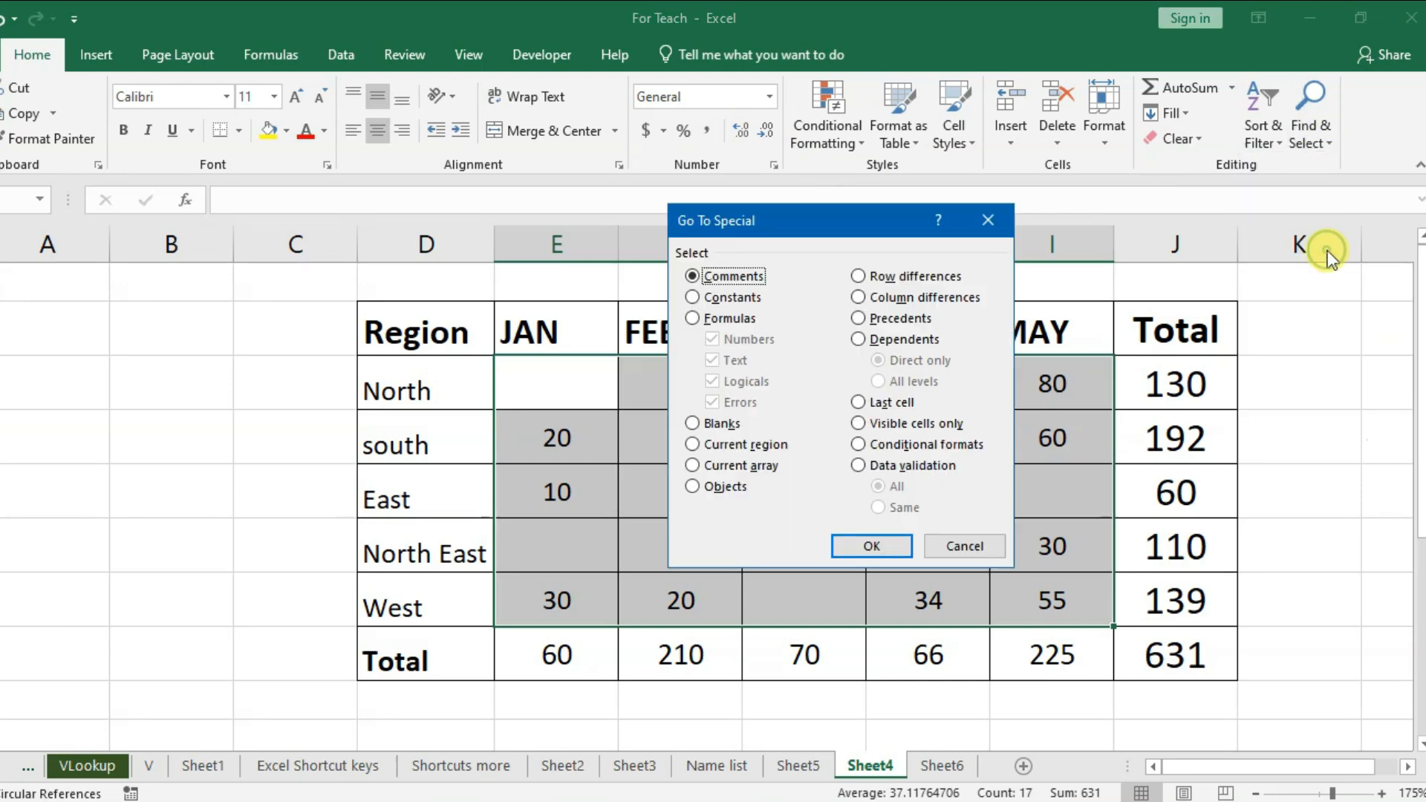
left_click(710, 428)
left_click(864, 550)
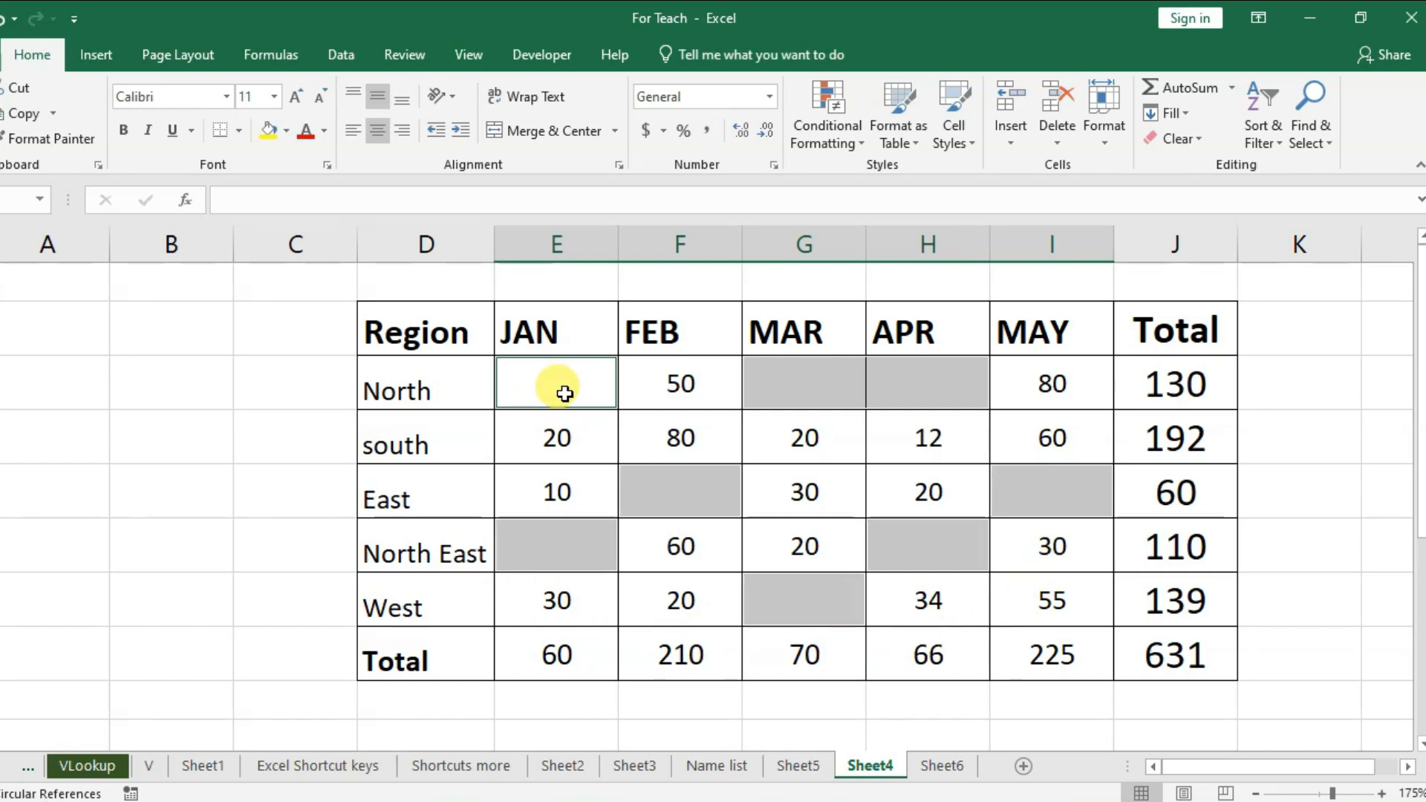
Fill all the selected blank cells at once with 0, and replace those zeros with * in the same way
type("0")
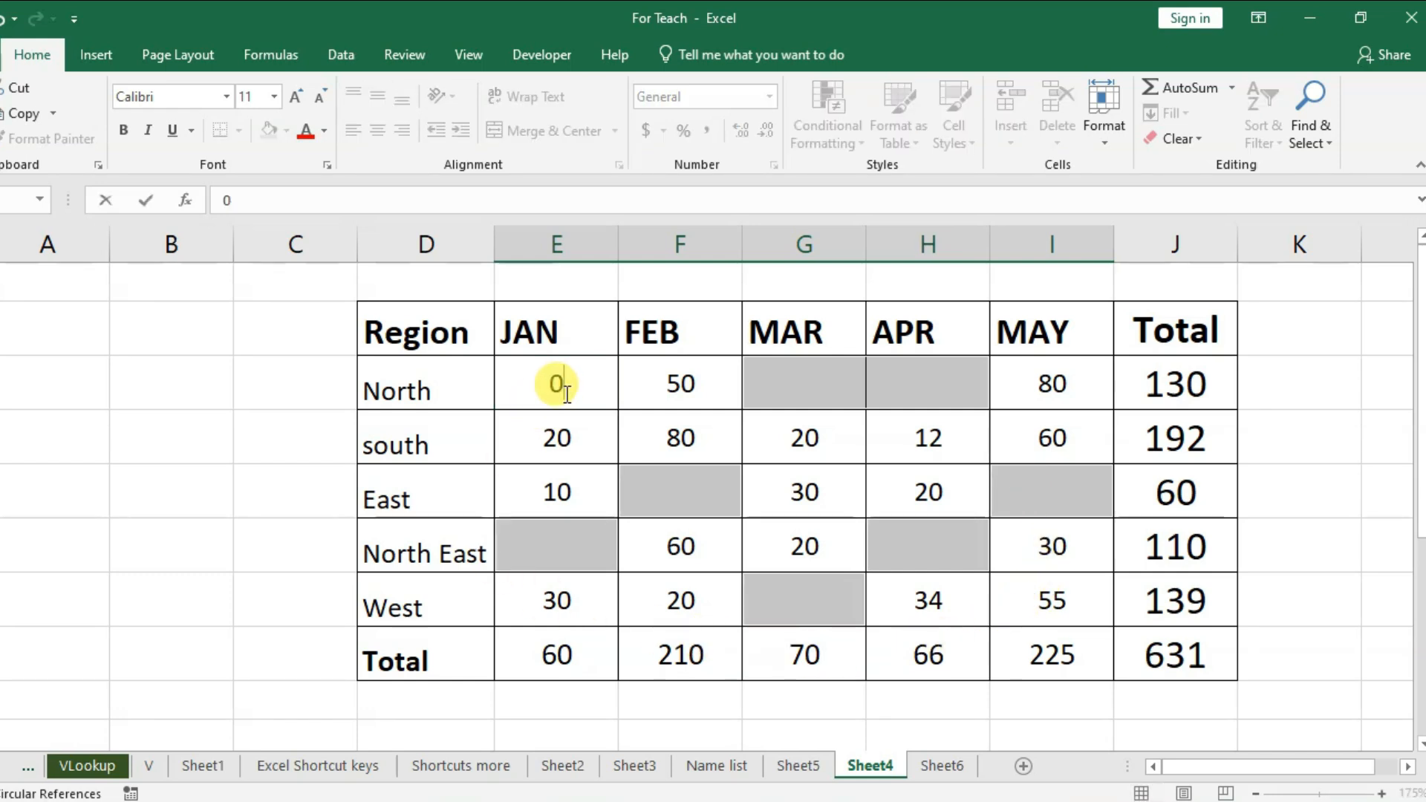
key("ctrl+Return")
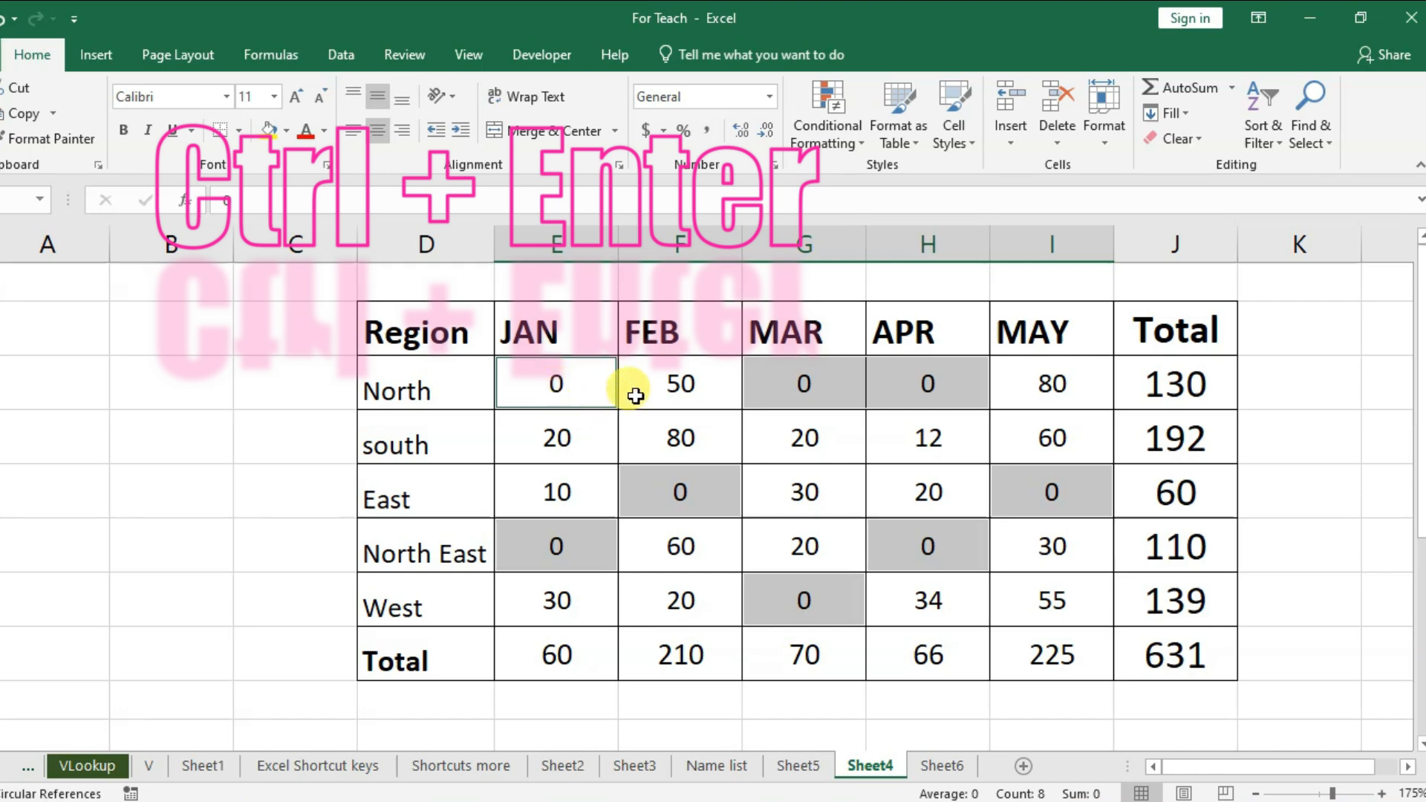
type("*")
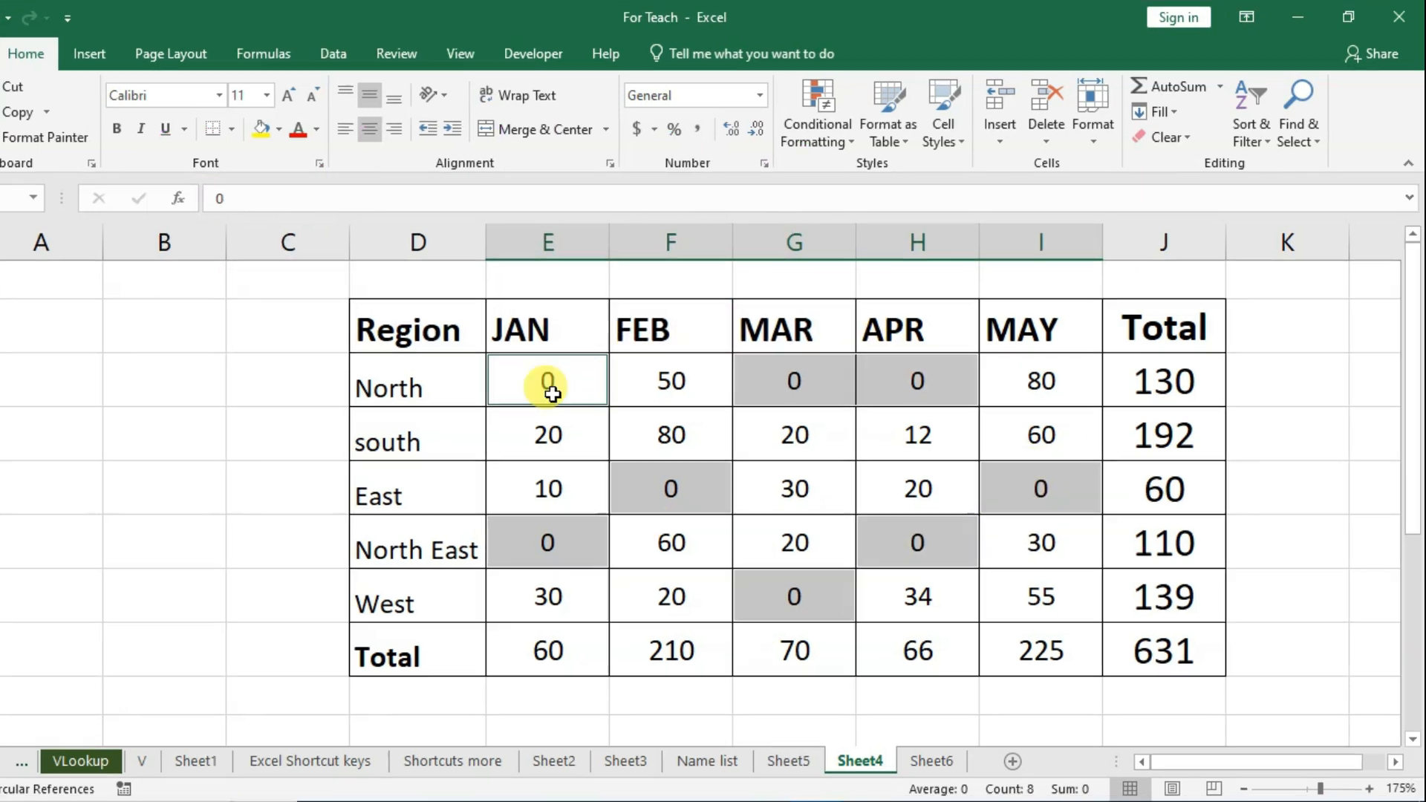
key("ctrl+Return")
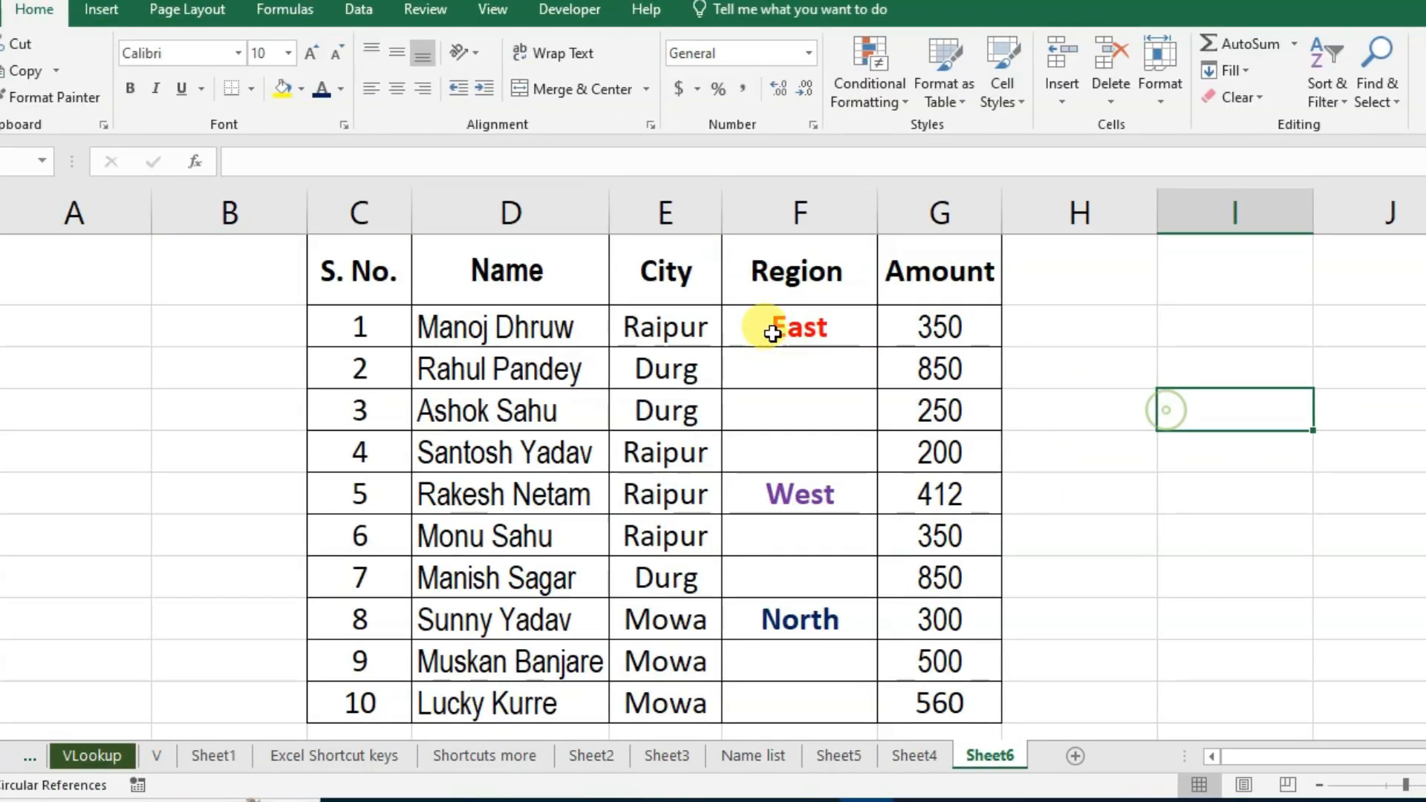
Examine the gaps beneath East, West and North in the Region column of Sheet6
left_click_drag(772, 333, 795, 701)
left_click(794, 418)
left_click_drag(780, 359, 790, 443)
left_click(781, 538)
left_click(789, 578)
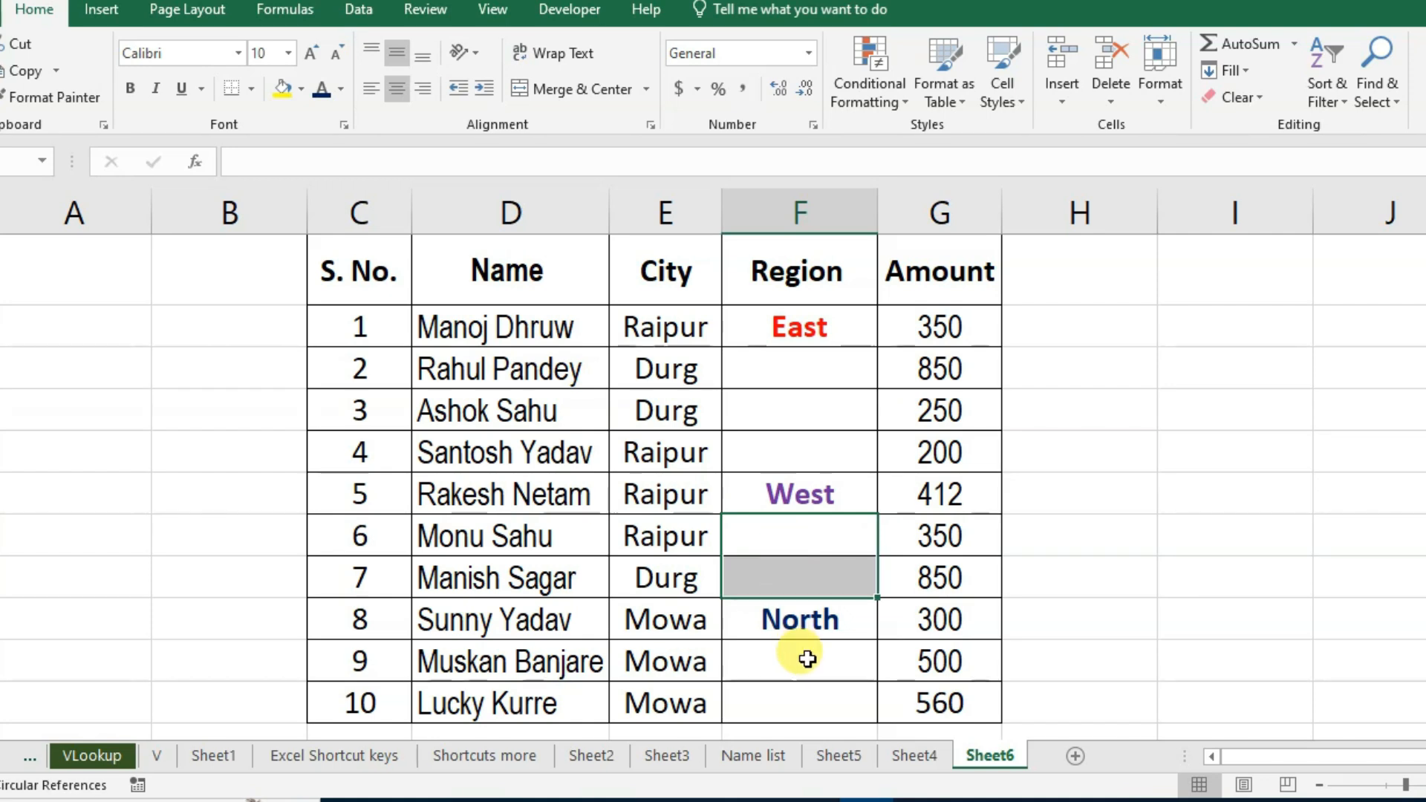
left_click(801, 701)
left_click(814, 330)
Select only the blank cells in the Region column from the first to the last record, using Go To Special
left_click_drag(802, 327, 834, 687)
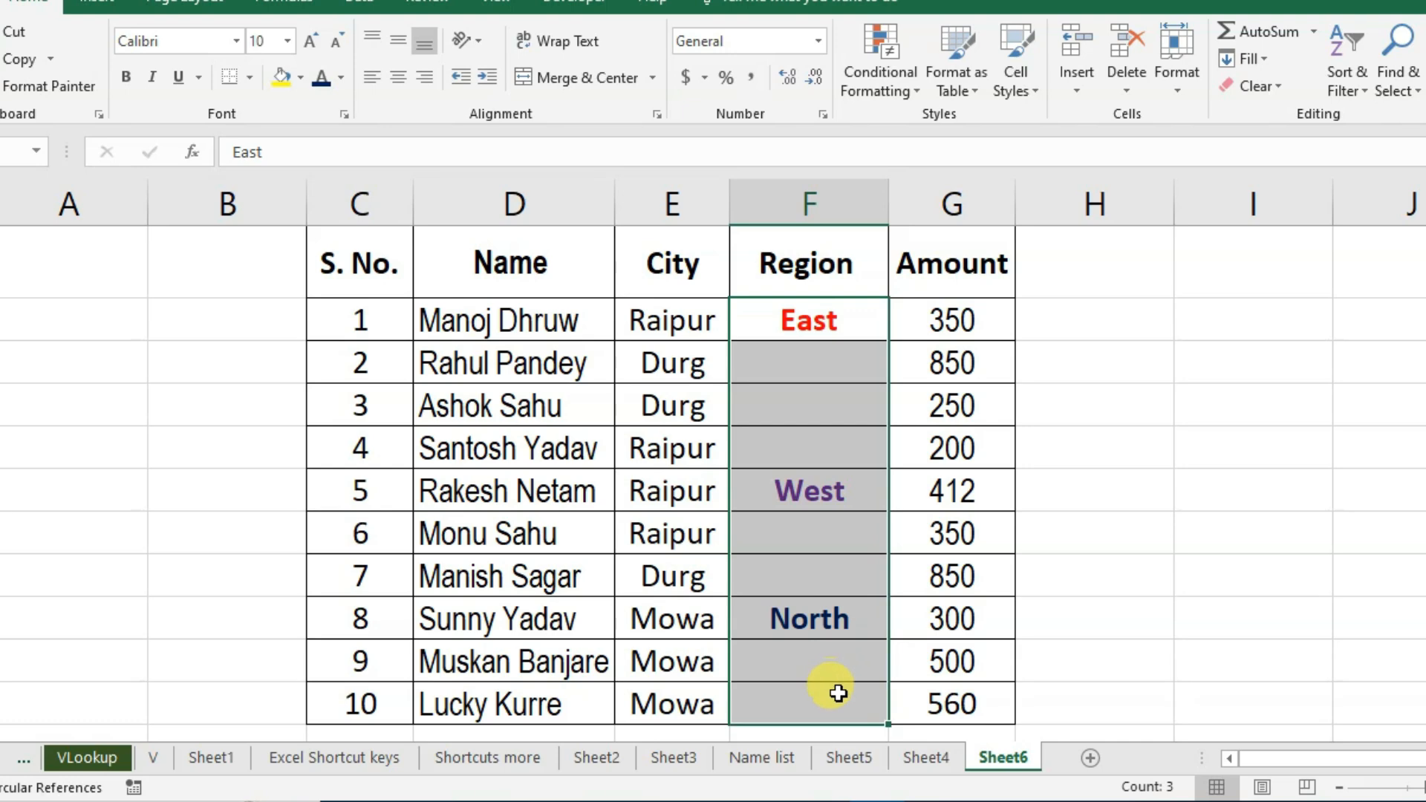
key("F5")
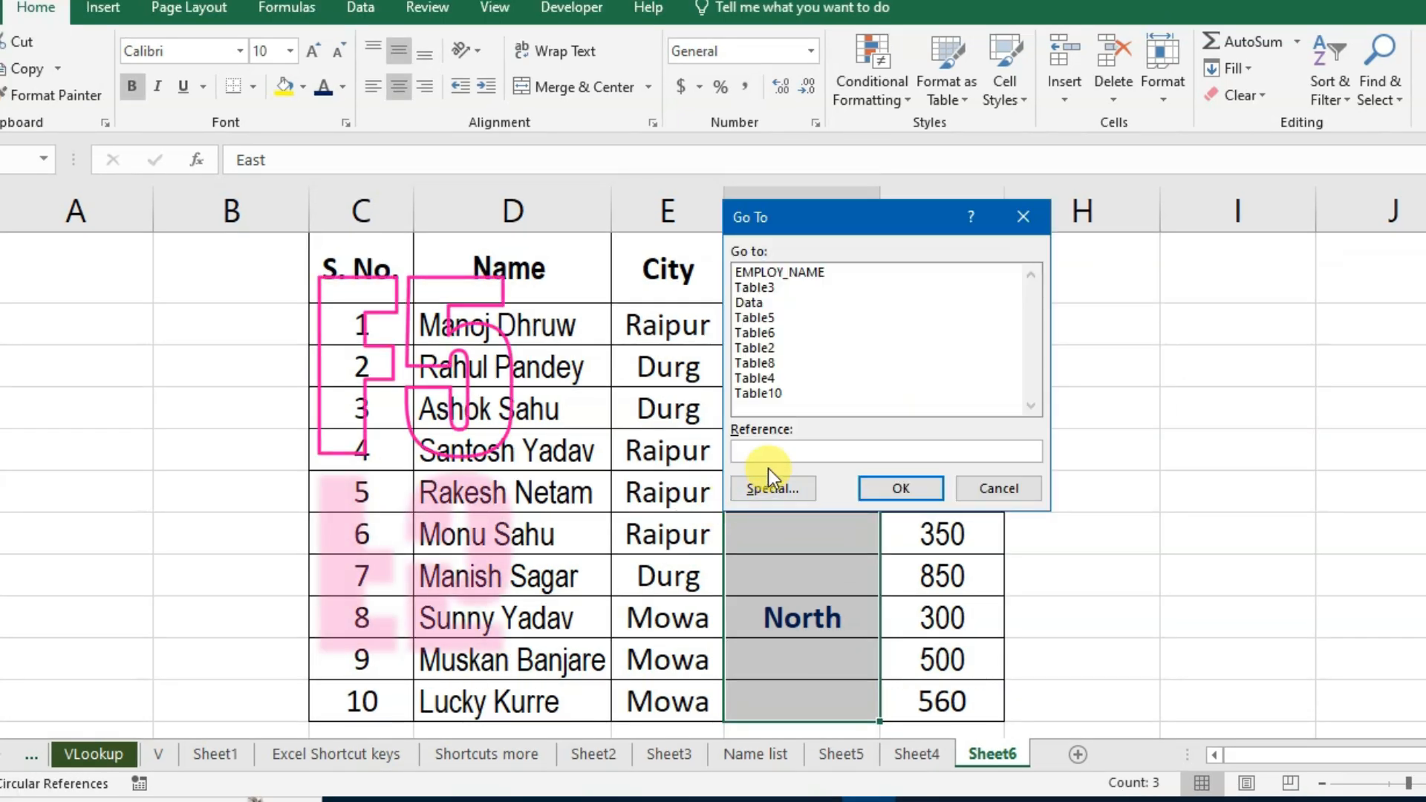
left_click(768, 492)
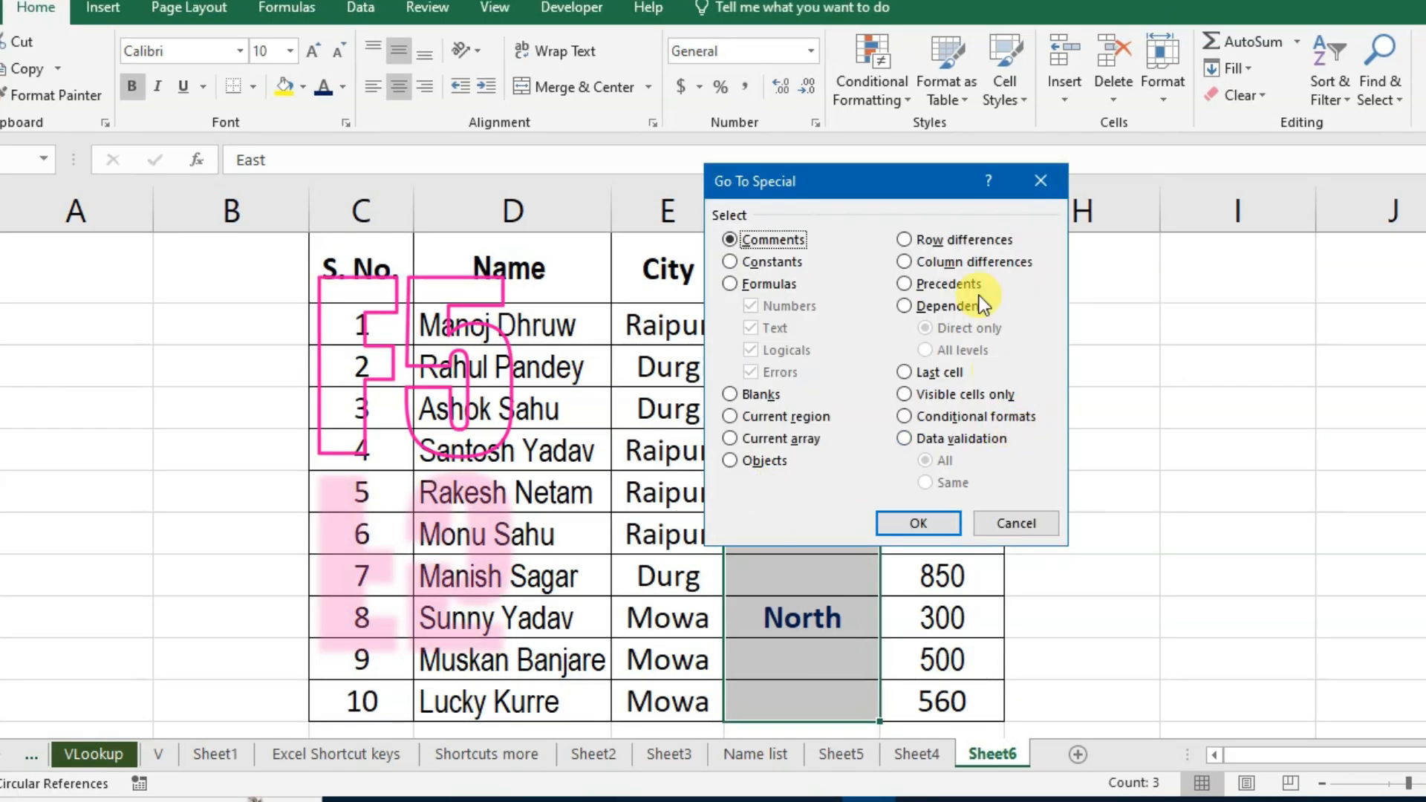
left_click_drag(923, 184, 1161, 183)
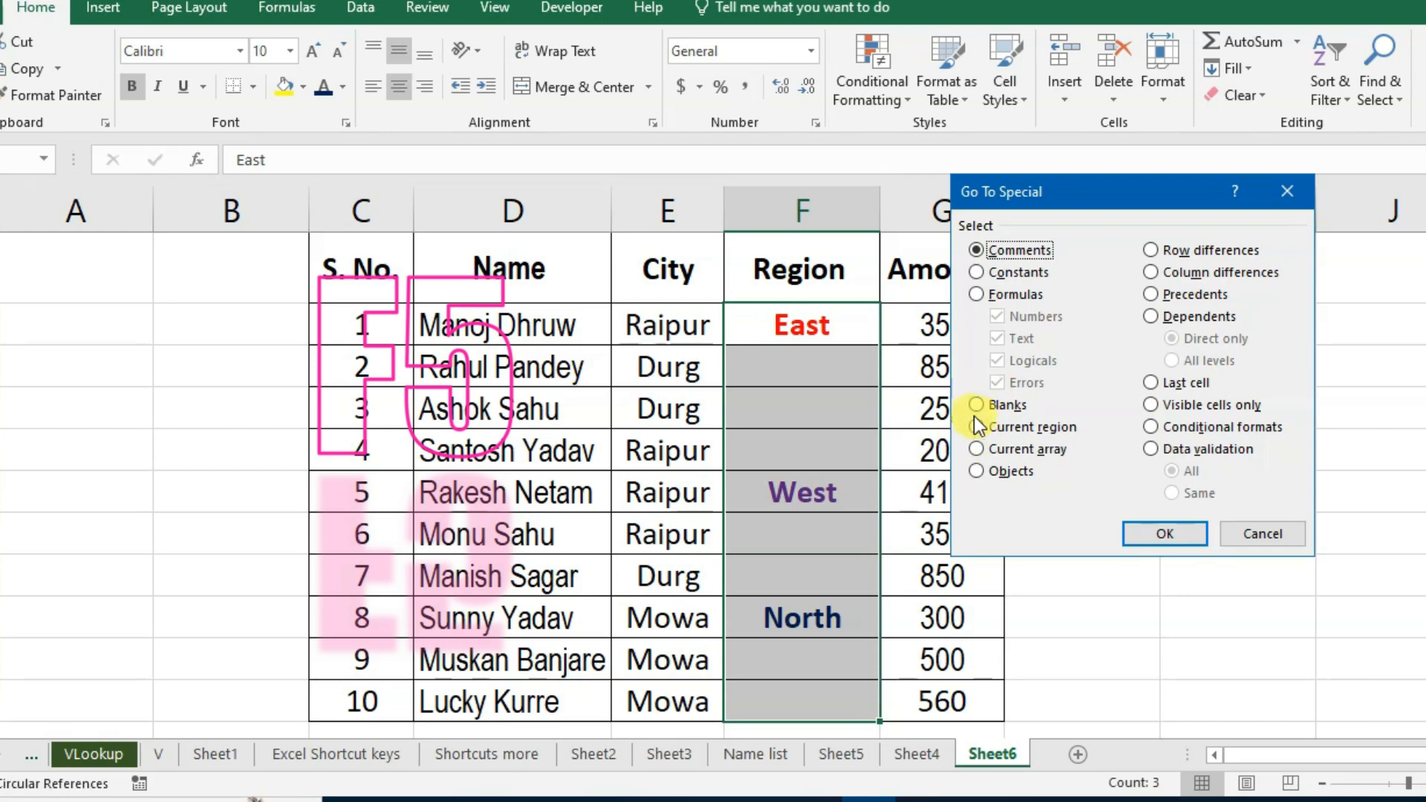
left_click(1156, 537)
Fill all the selected Region blanks at once with the value above each, using the formula =F2, and select the completed Region entries
type("=")
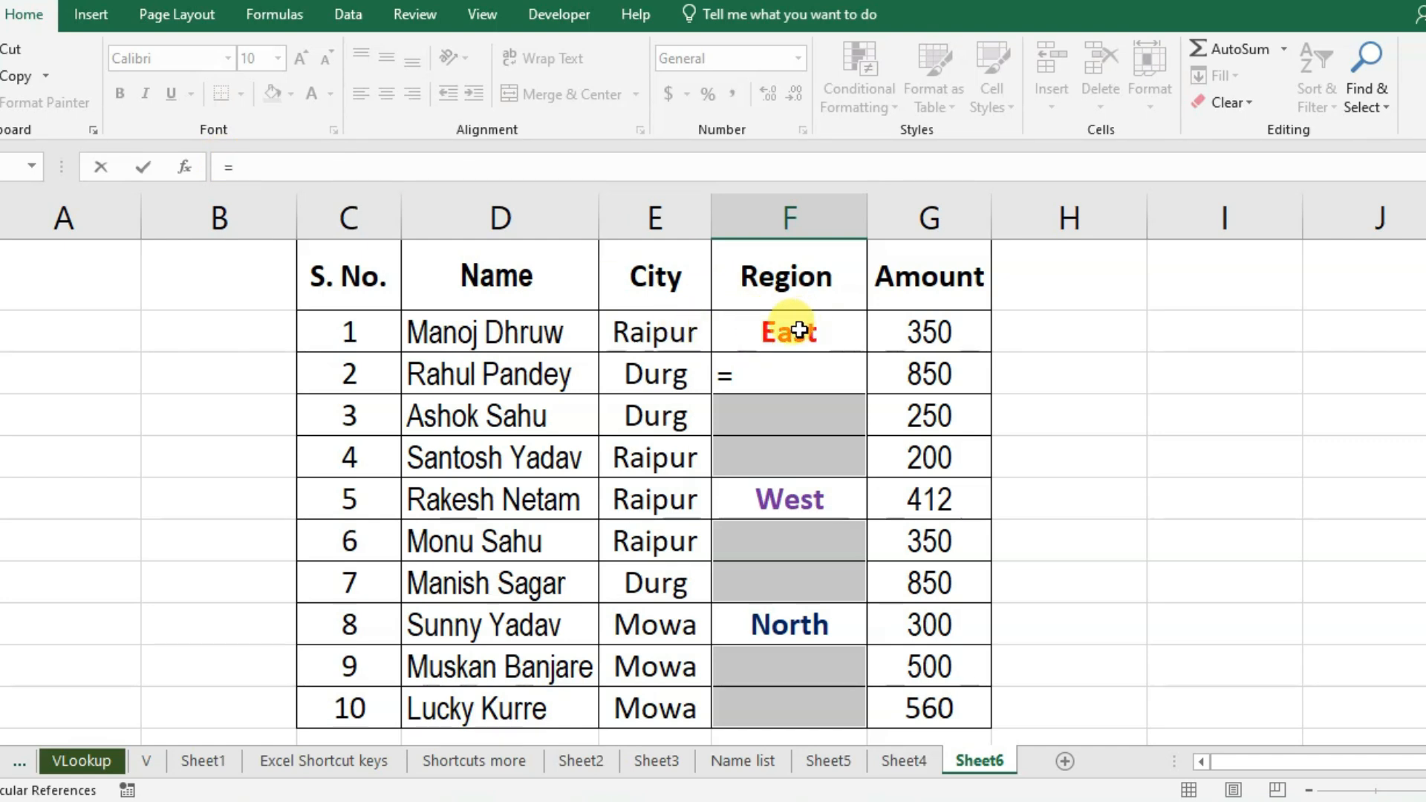
left_click(796, 331)
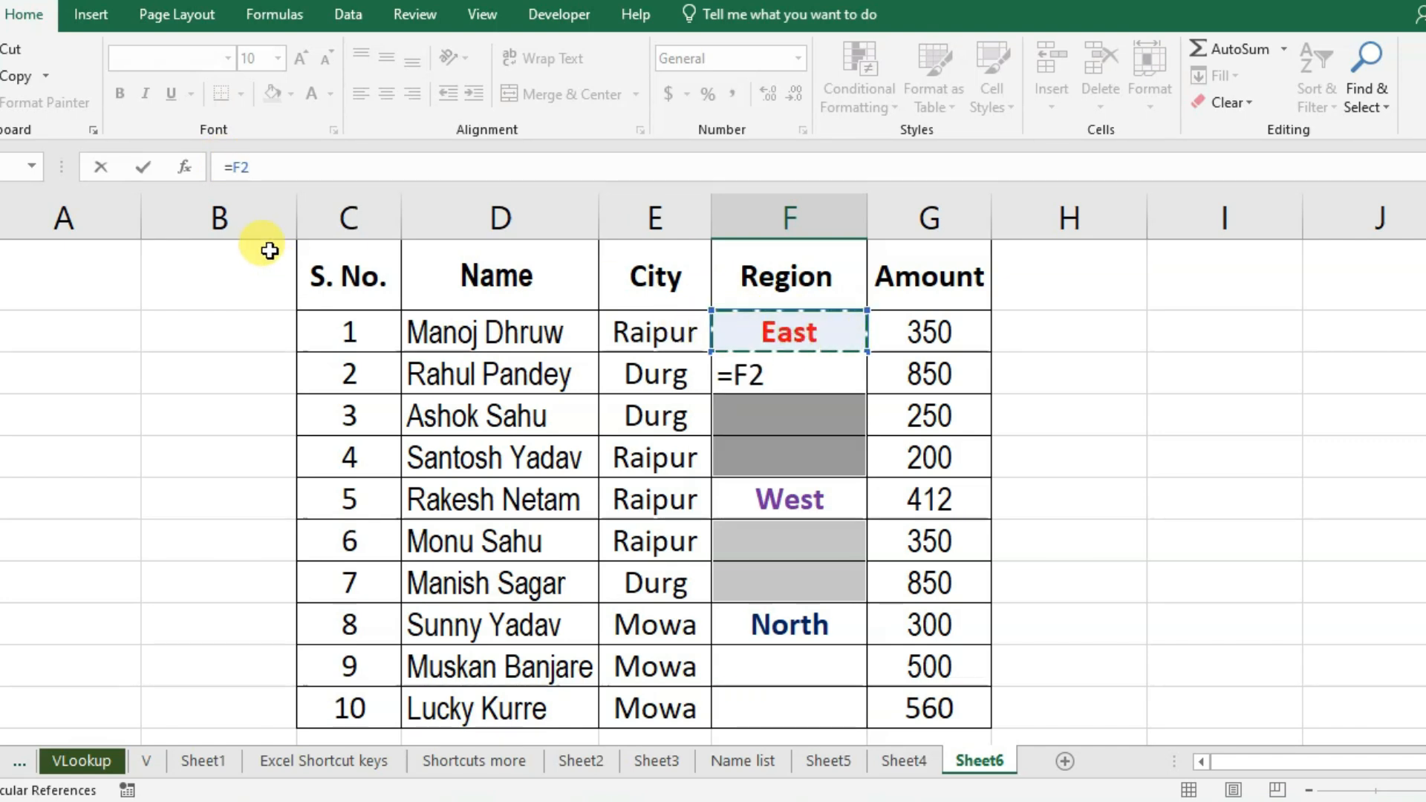
key("ctrl+Return")
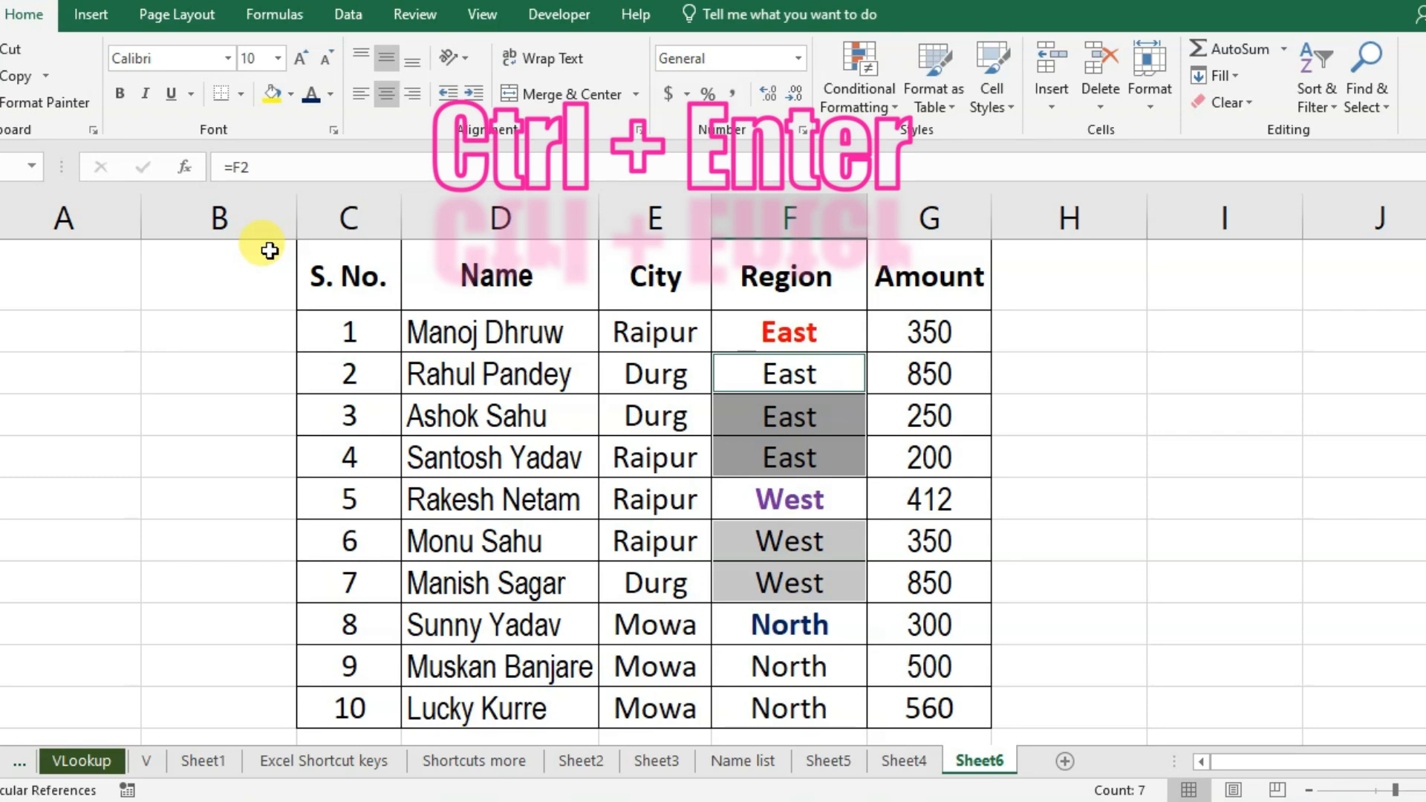
left_click_drag(788, 331, 780, 679)
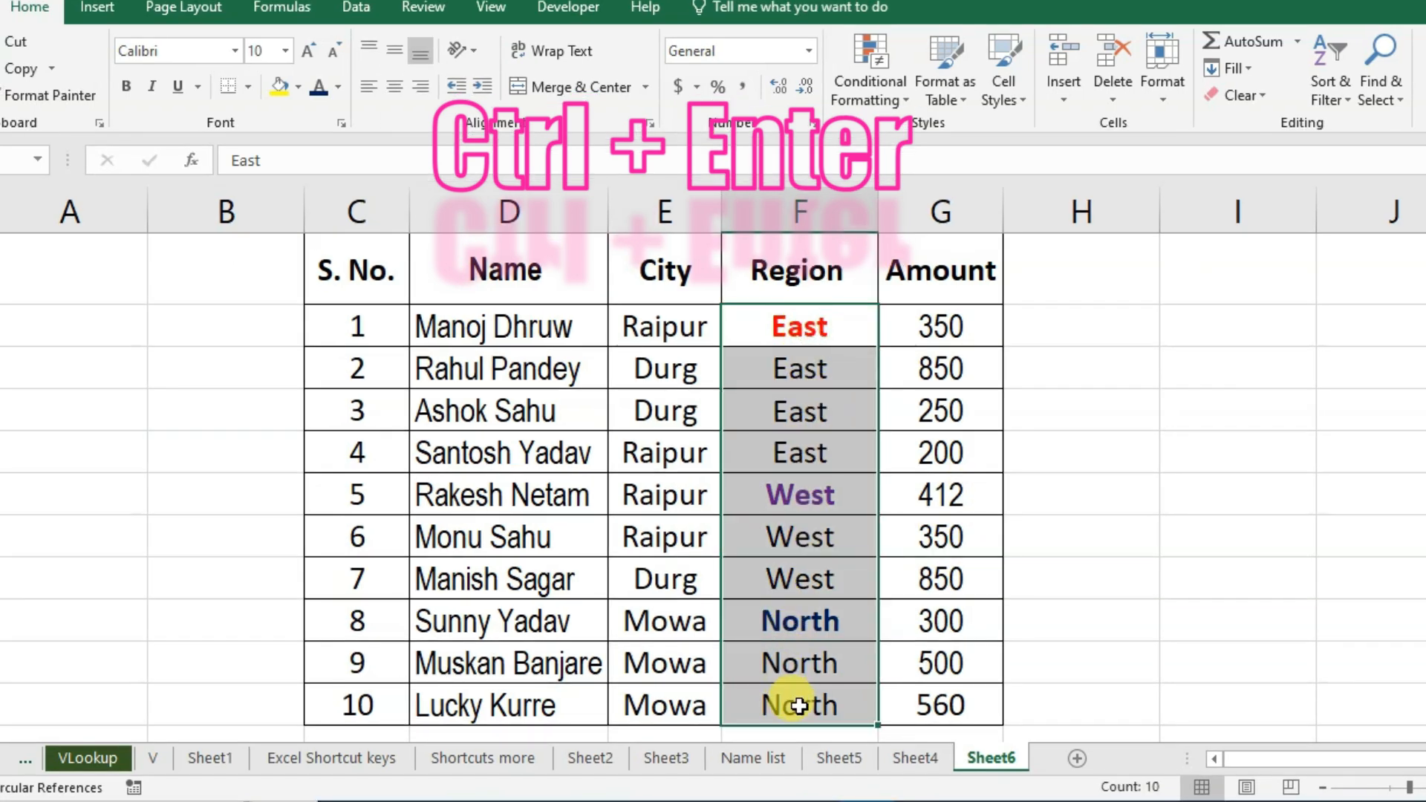